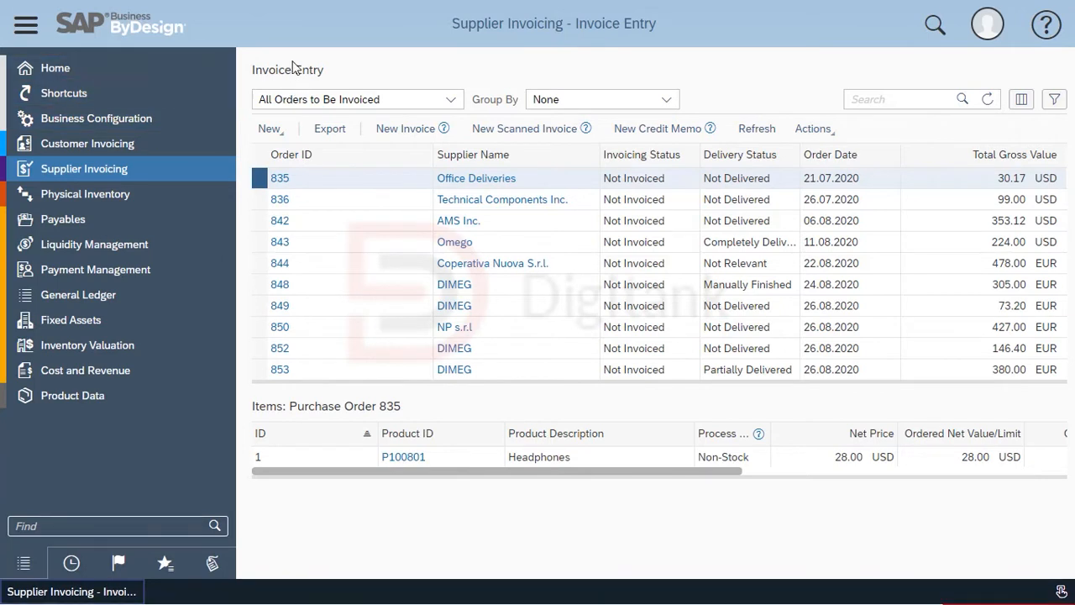
Search the orders to be invoiced for the supplier text "*kam*"
{"action": "scroll", "coordinate": [559, 202], "scroll_direction": "down", "scroll_amount": 1}
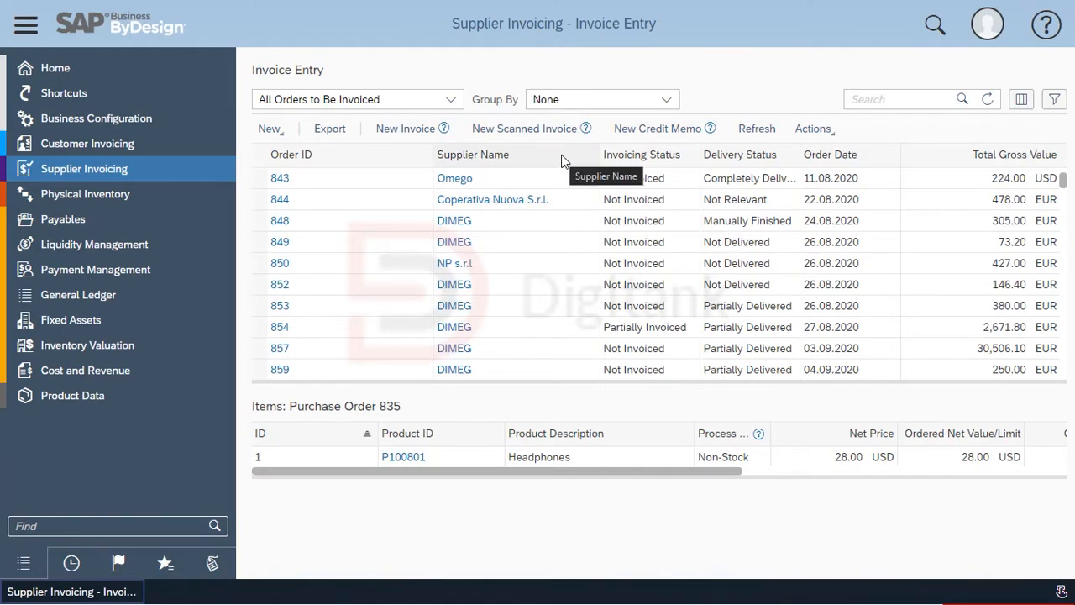
{"action": "left_click", "coordinate": [562, 159]}
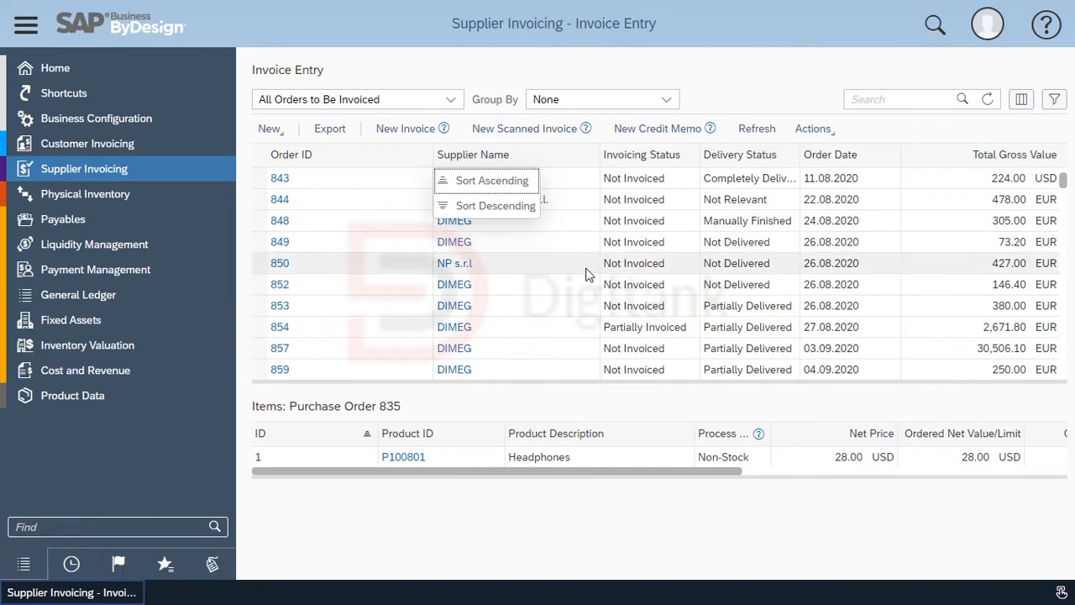
{"action": "scroll", "coordinate": [588, 269], "scroll_direction": "down", "scroll_amount": 5}
{"action": "scroll", "coordinate": [588, 273], "scroll_direction": "down", "scroll_amount": 4}
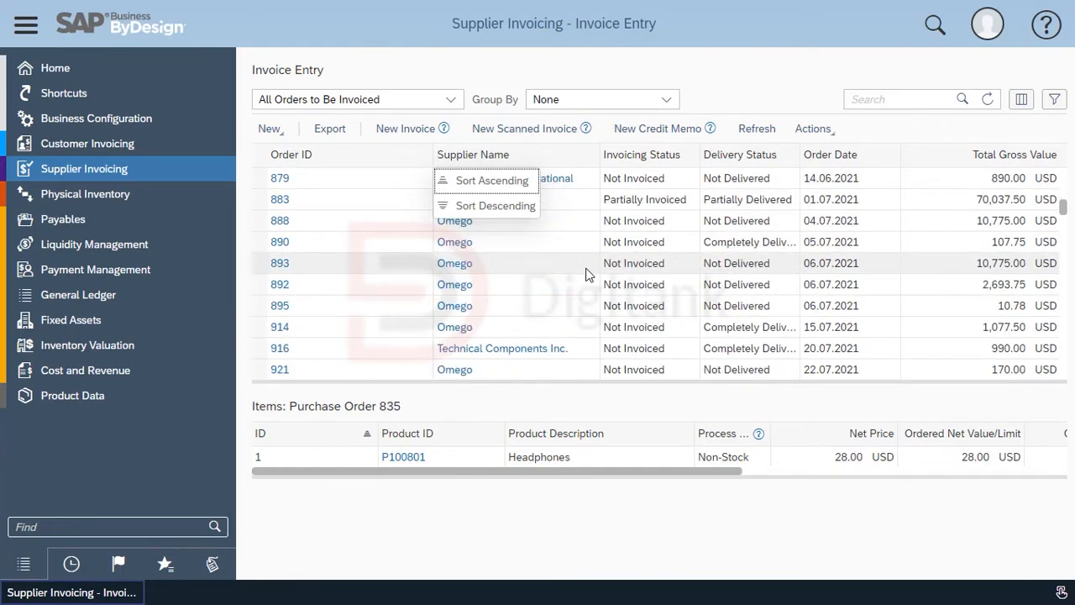
{"action": "scroll", "coordinate": [588, 274], "scroll_direction": "down", "scroll_amount": 3}
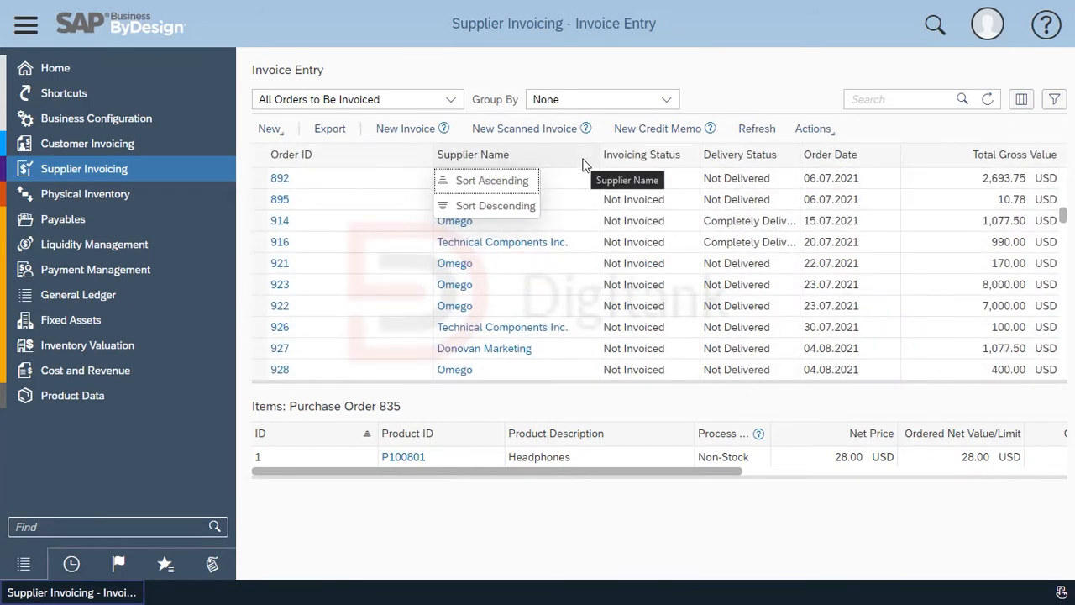
{"action": "left_click", "coordinate": [860, 101]}
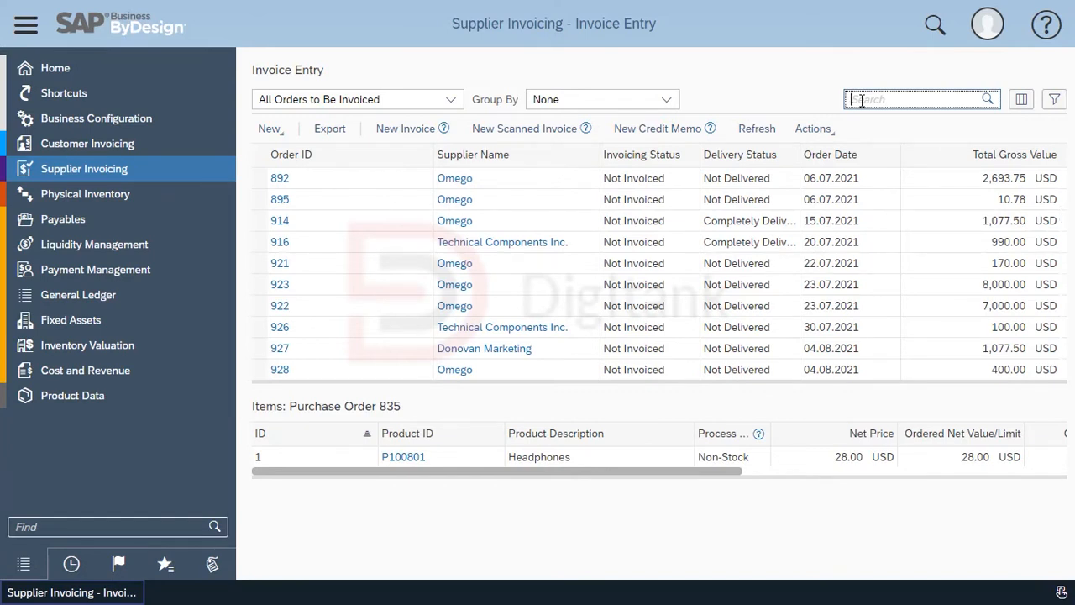
{"action": "type", "text": "9"}
{"action": "type", "text": "kam*"}
{"action": "key", "text": "Return"}
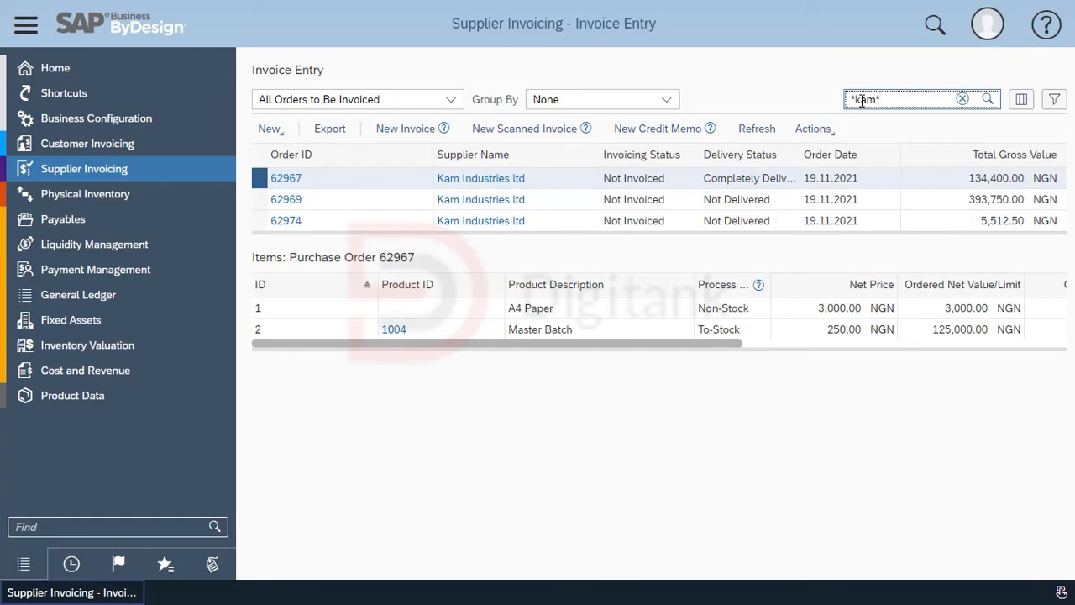
Create an invoice from the completely delivered Kam Industries ltd order with external document ID 12345 and invoice date 19.11.2021
{"action": "double_click", "coordinate": [799, 154]}
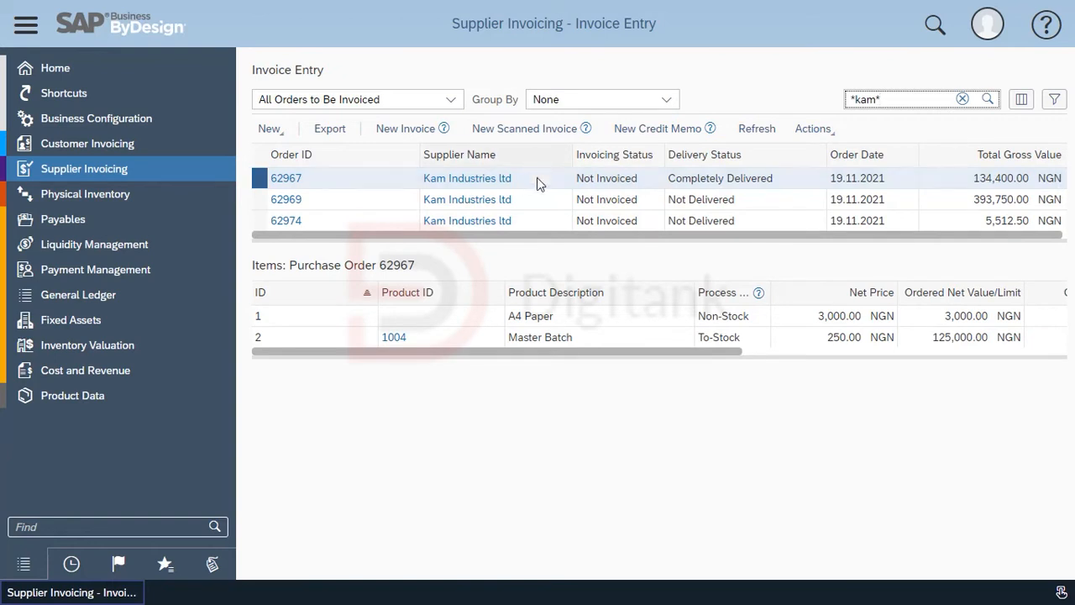
{"action": "left_click", "coordinate": [385, 131]}
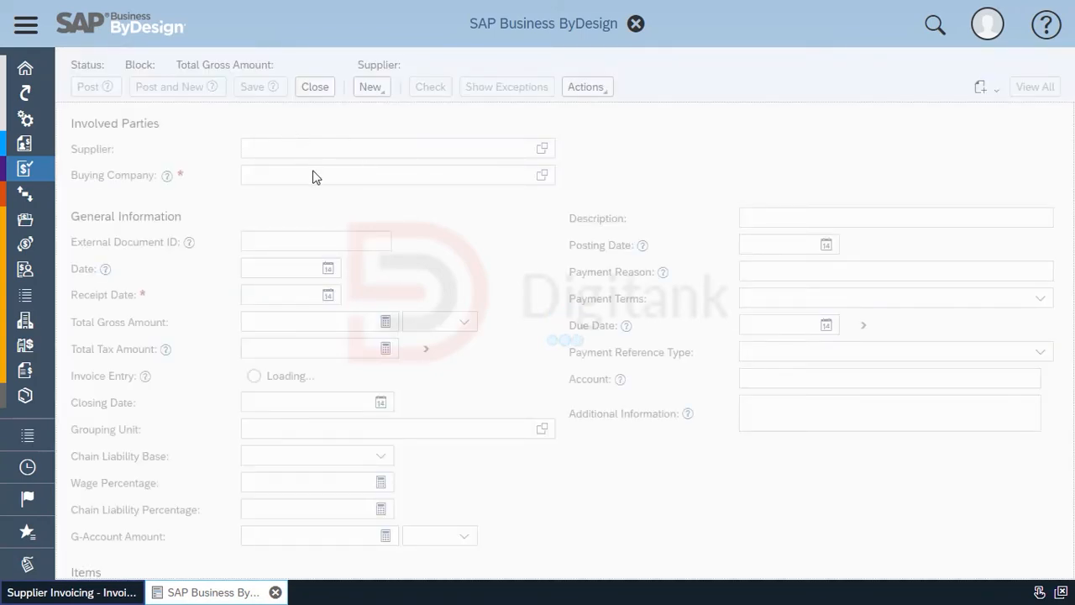
{"action": "left_click", "coordinate": [263, 266]}
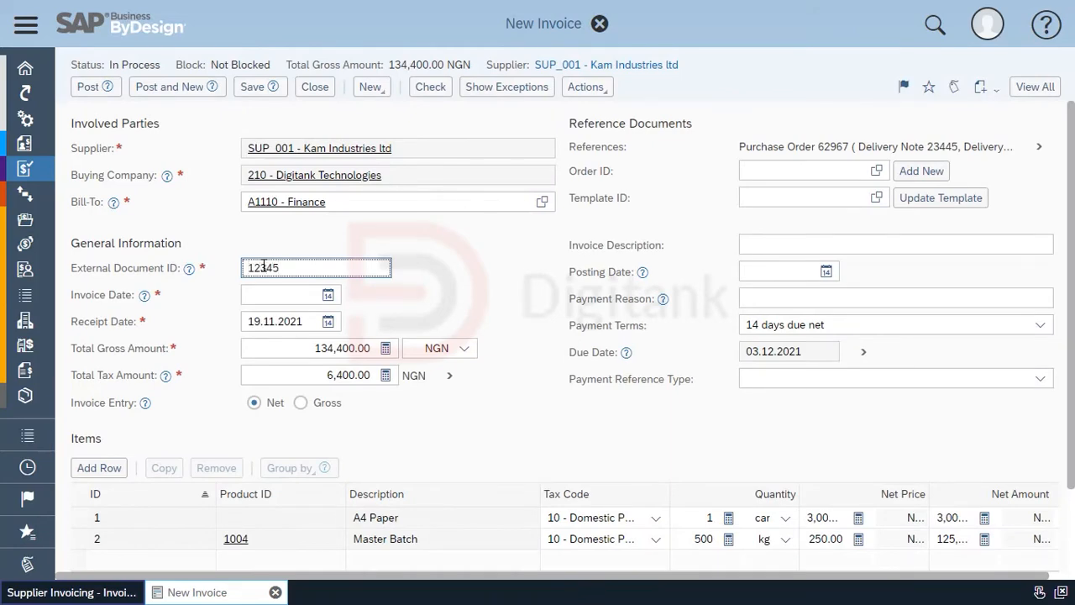
{"action": "left_click", "coordinate": [331, 297]}
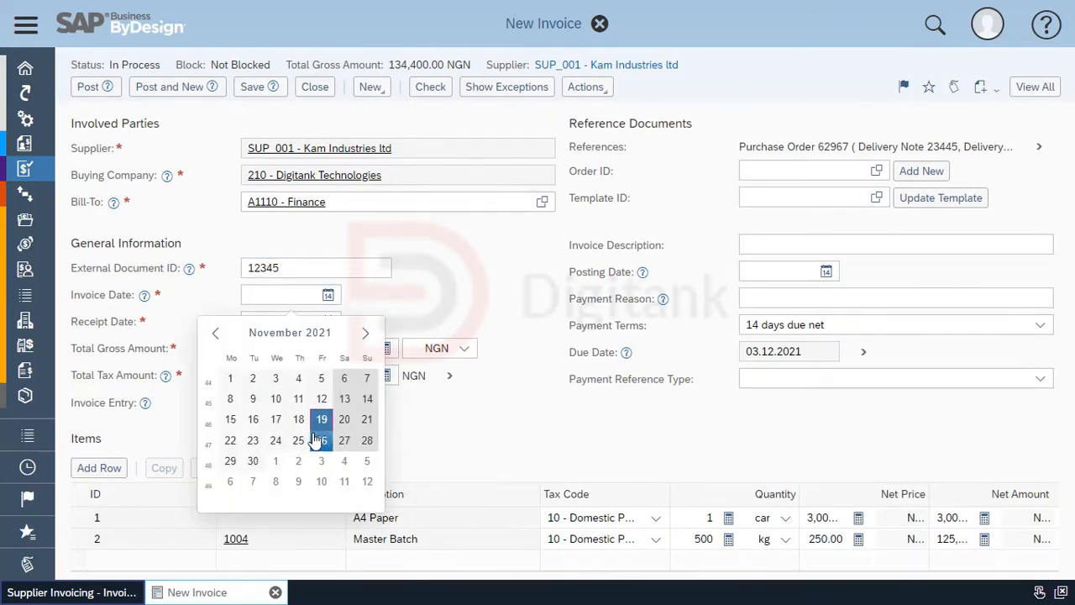
{"action": "left_click", "coordinate": [321, 419]}
Review the new invoice's amounts and items, and run the document check
{"action": "scroll", "coordinate": [504, 302], "scroll_direction": "down", "scroll_amount": 1}
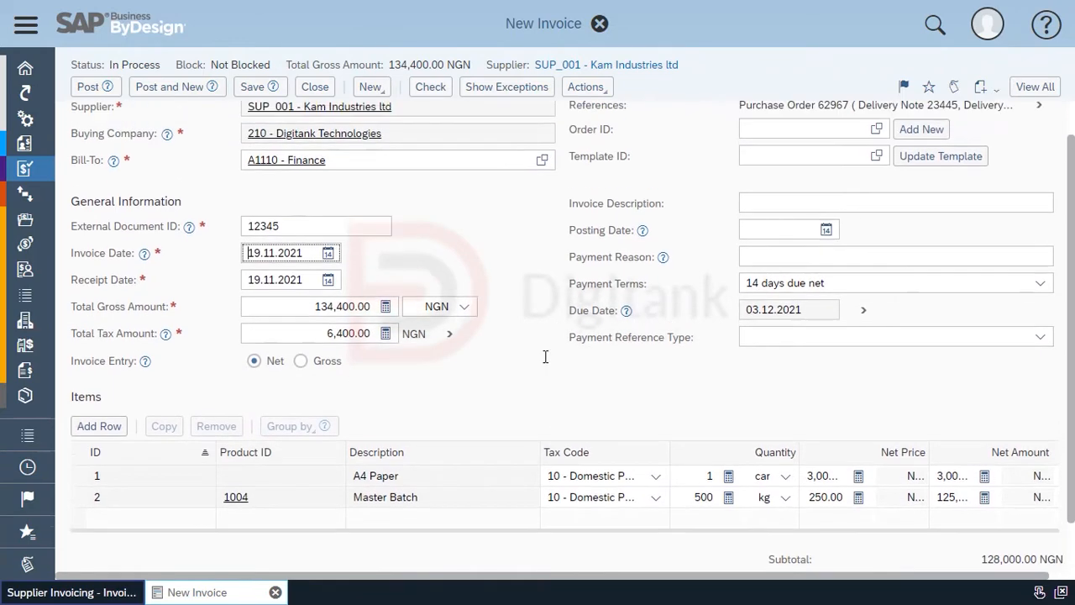
{"action": "scroll", "coordinate": [545, 357], "scroll_direction": "up", "scroll_amount": 1}
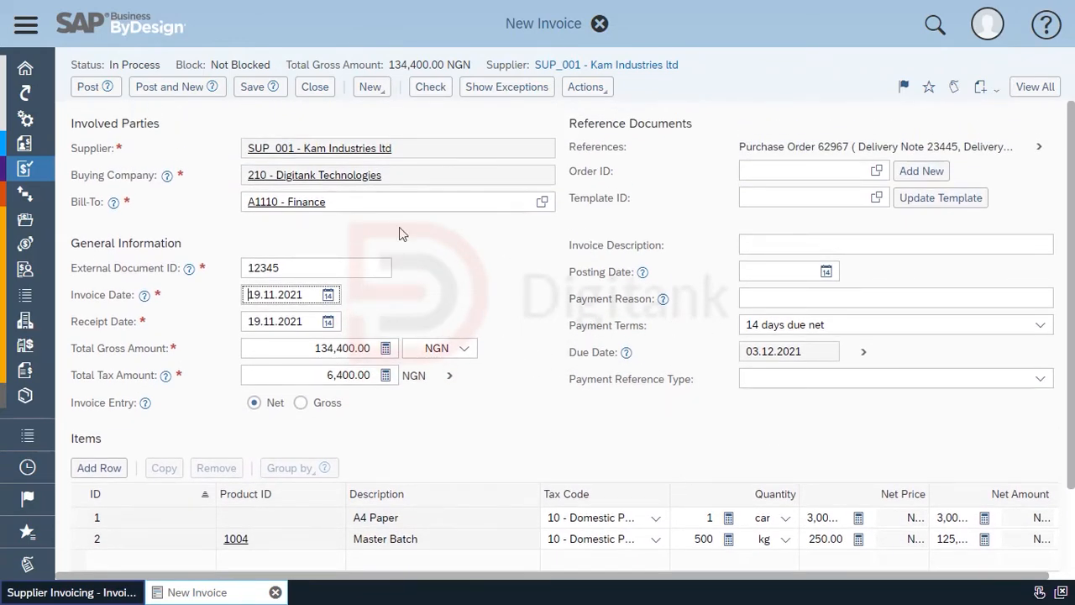
{"action": "left_click", "coordinate": [427, 93]}
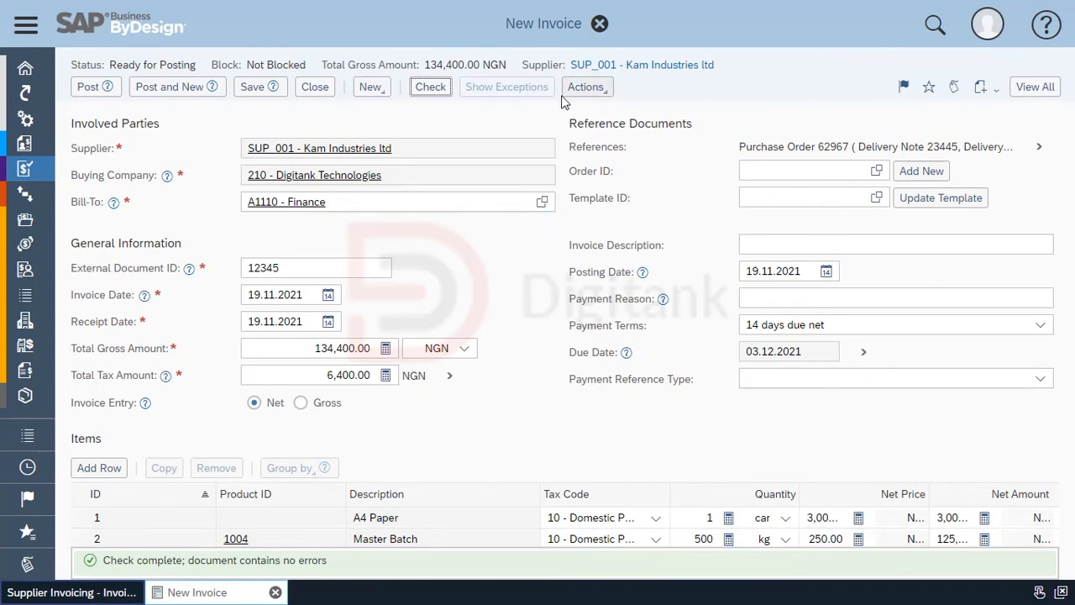
Show the full invoice details and examine the exceptions, the approval process and the document flow
{"action": "left_click", "coordinate": [1042, 93]}
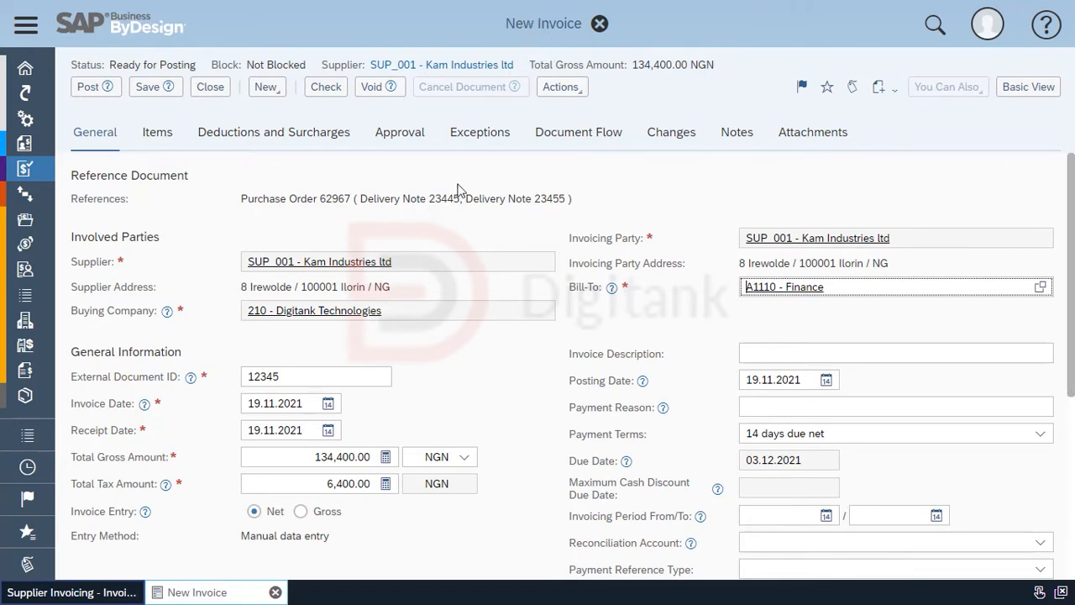
{"action": "left_click", "coordinate": [460, 136]}
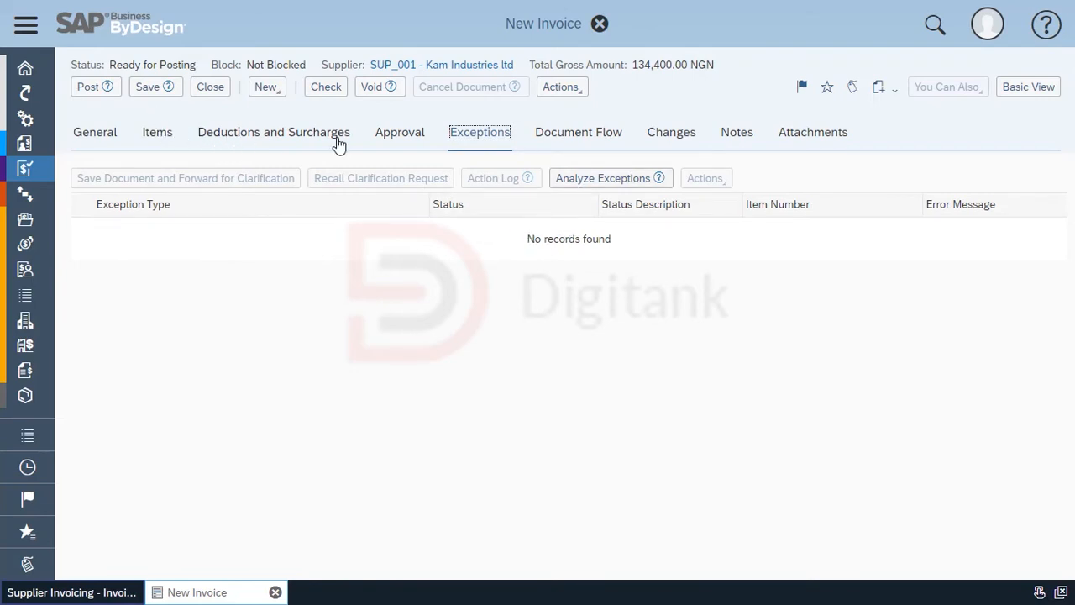
{"action": "left_click", "coordinate": [371, 136]}
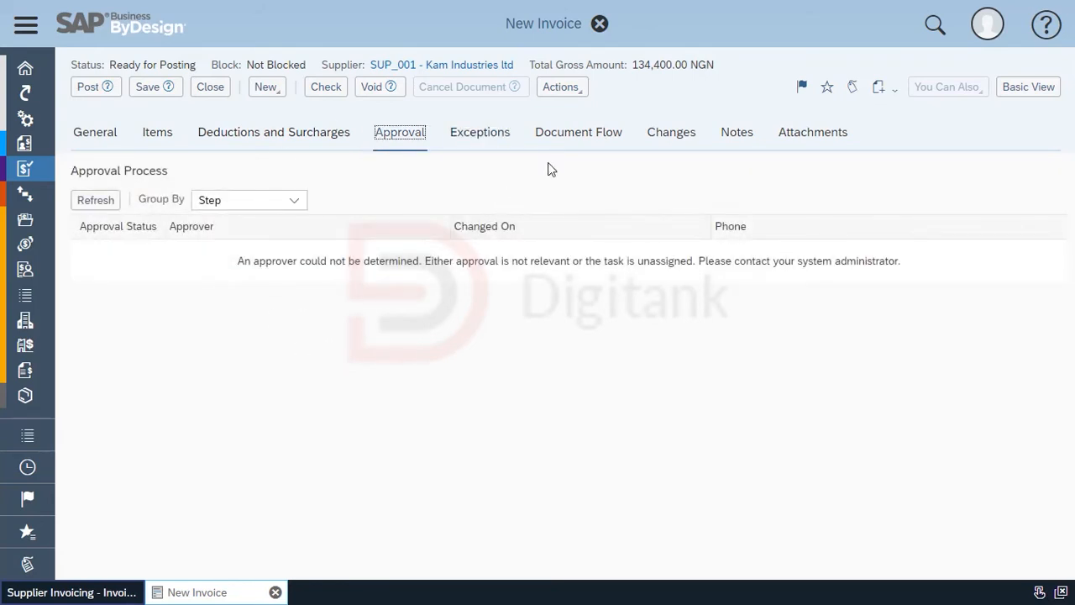
{"action": "left_click", "coordinate": [558, 149]}
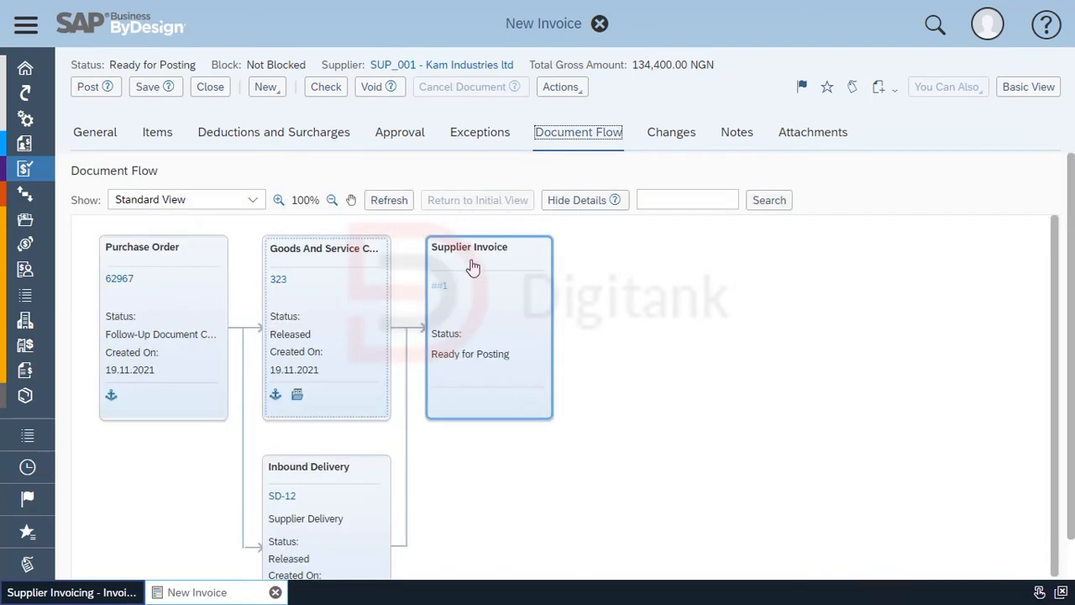
{"action": "scroll", "coordinate": [482, 286], "scroll_direction": "down", "scroll_amount": 2}
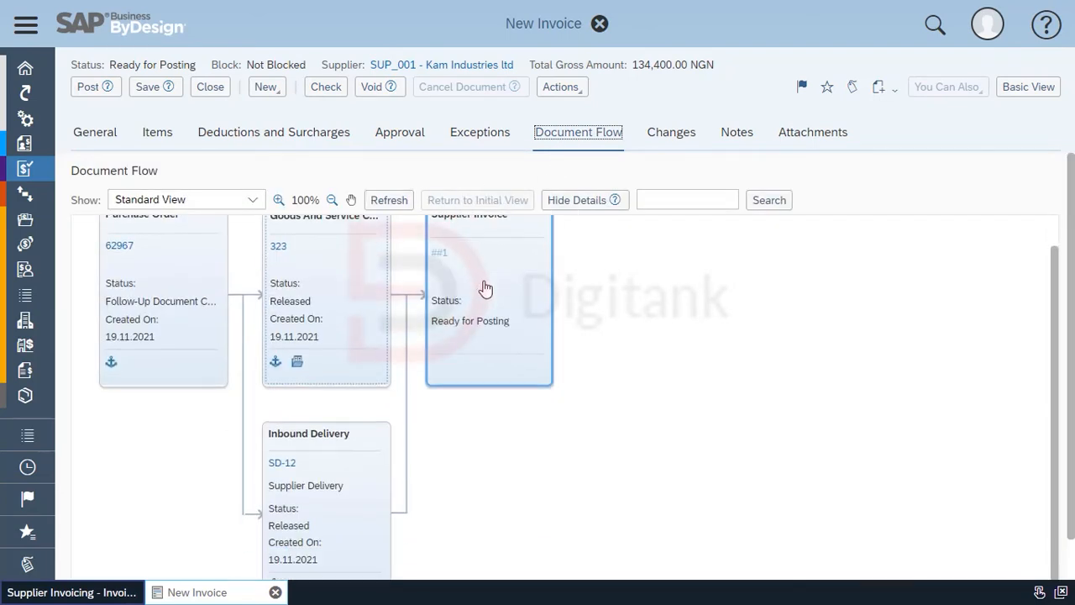
{"action": "scroll", "coordinate": [484, 288], "scroll_direction": "down", "scroll_amount": 1}
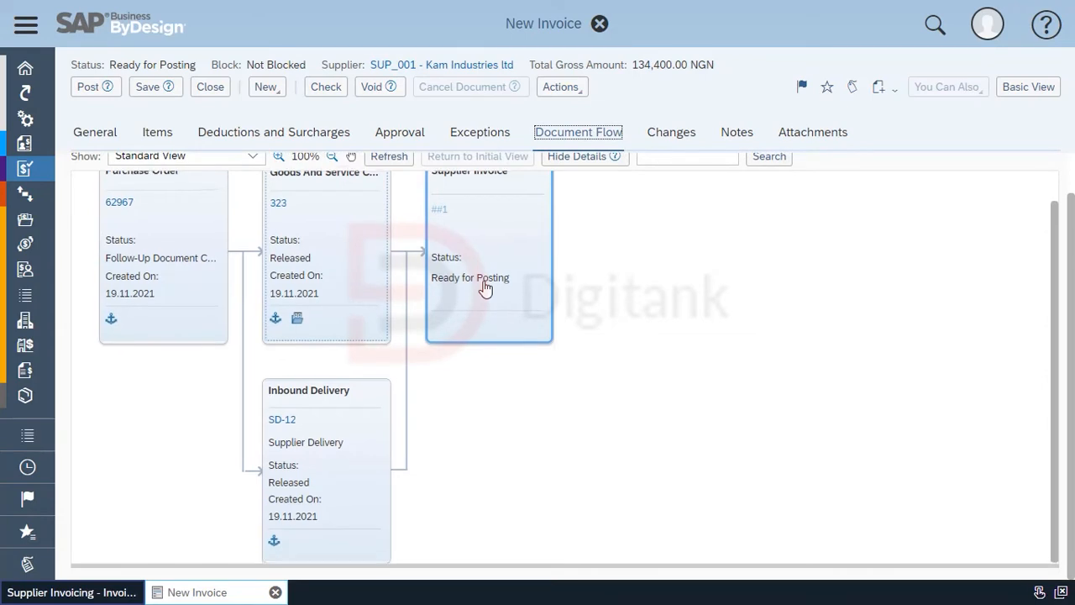
{"action": "scroll", "coordinate": [485, 287], "scroll_direction": "up", "scroll_amount": 1}
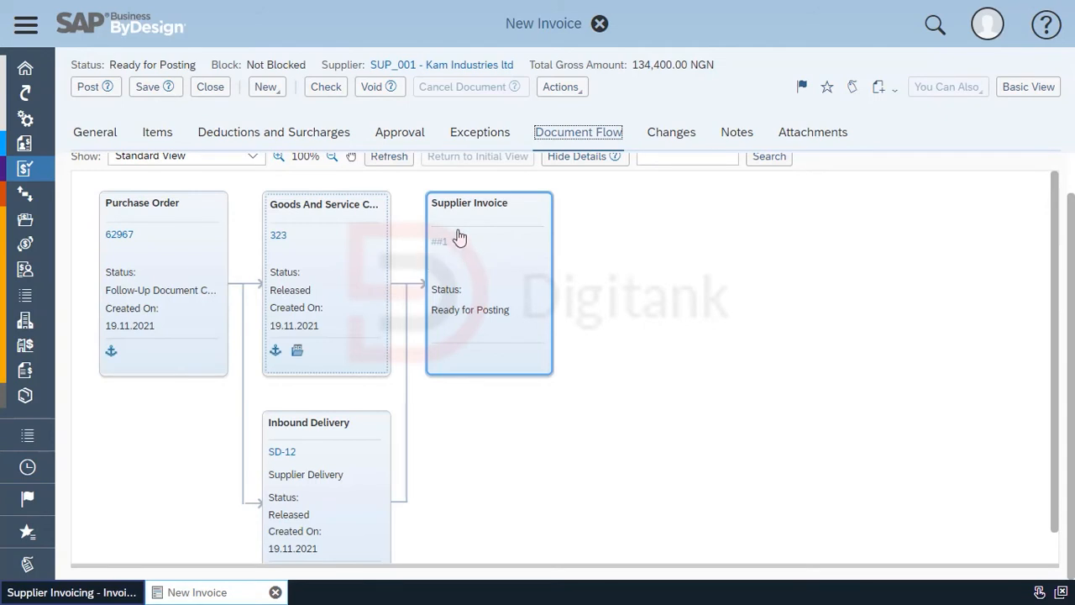
{"action": "scroll", "coordinate": [439, 293], "scroll_direction": "up", "scroll_amount": 1}
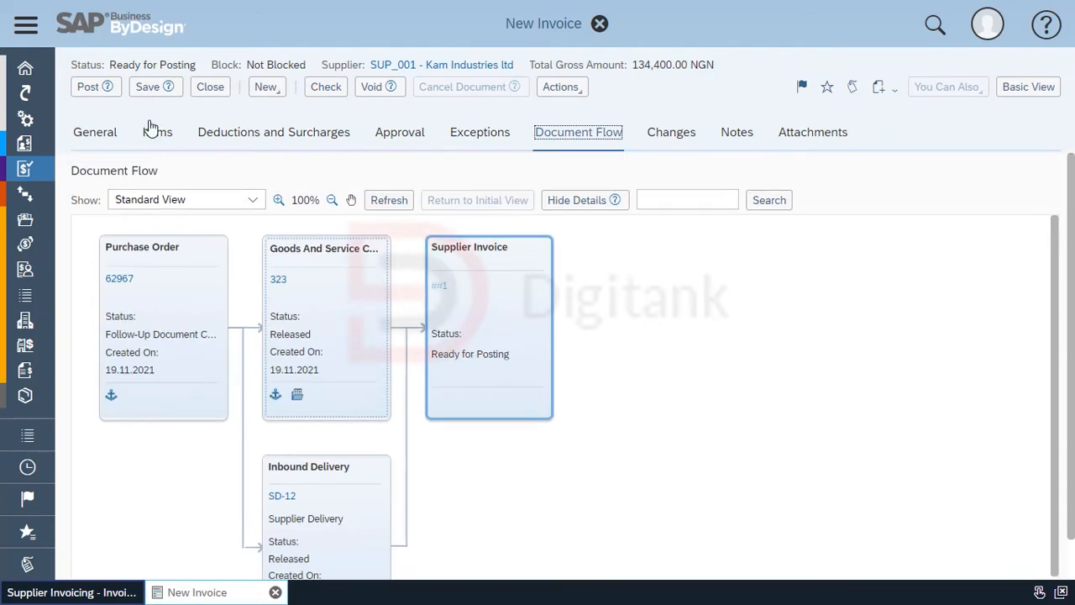
Post the Kam Industries ltd invoice and copy its document ID from the confirmation message
{"action": "left_click", "coordinate": [91, 91]}
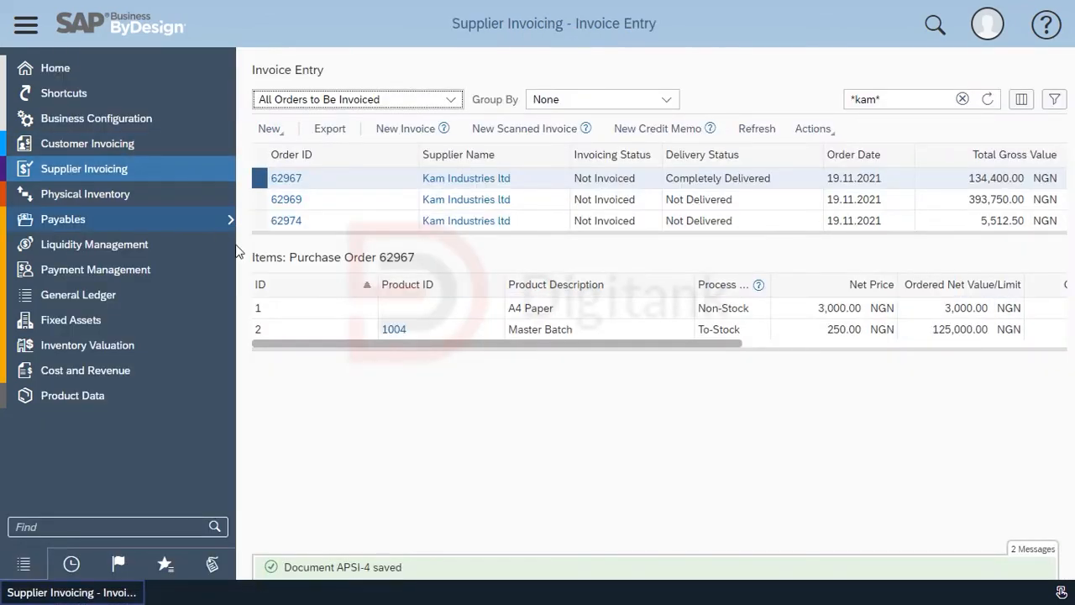
{"action": "mouse_move", "coordinate": [420, 577]}
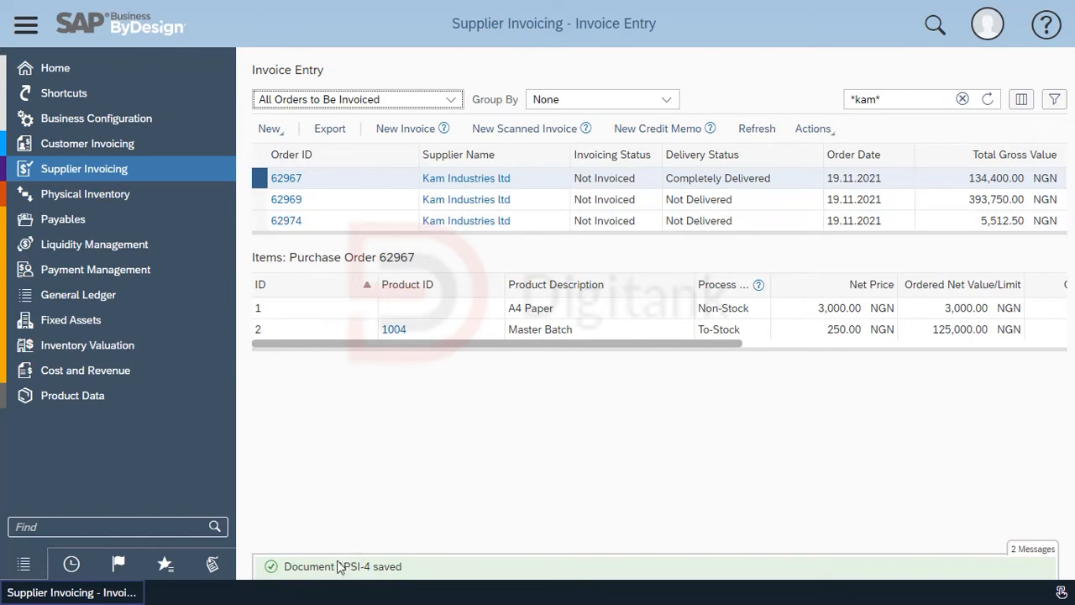
{"action": "mouse_move", "coordinate": [341, 558]}
{"action": "double_click", "coordinate": [339, 532]}
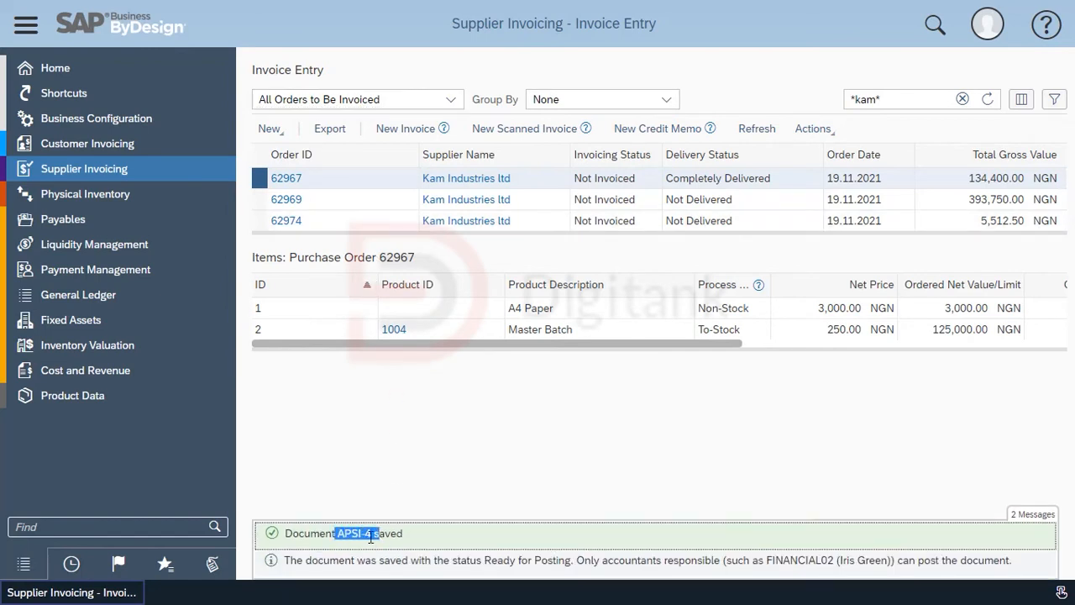
{"action": "right_click", "coordinate": [366, 542]}
{"action": "left_click", "coordinate": [374, 554]}
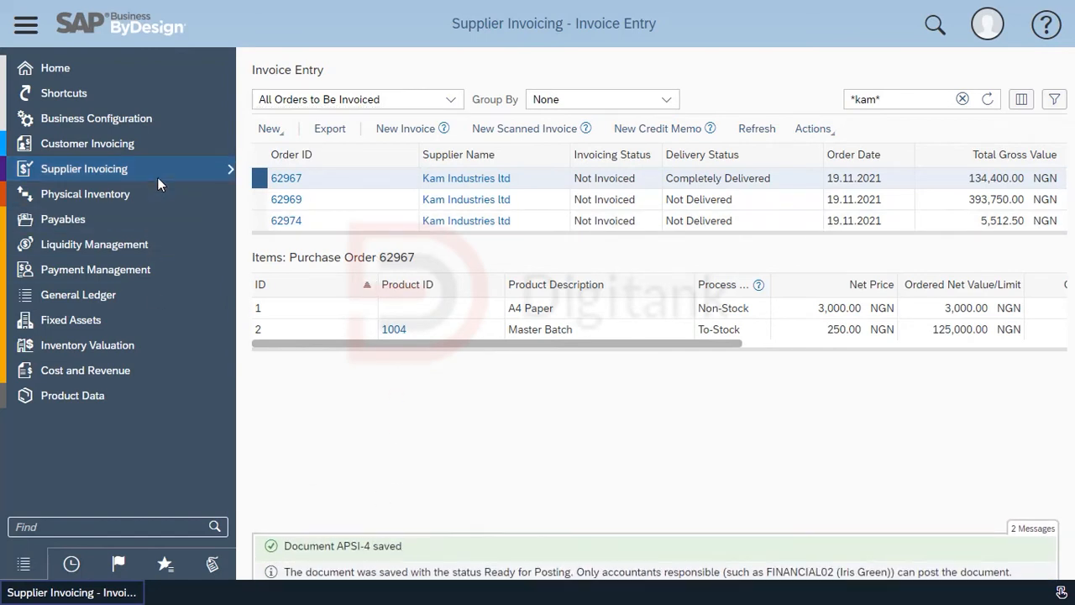
Search all supplier invoices and credit memos for document APSI-4
{"action": "mouse_move", "coordinate": [157, 178]}
{"action": "left_click", "coordinate": [314, 286]}
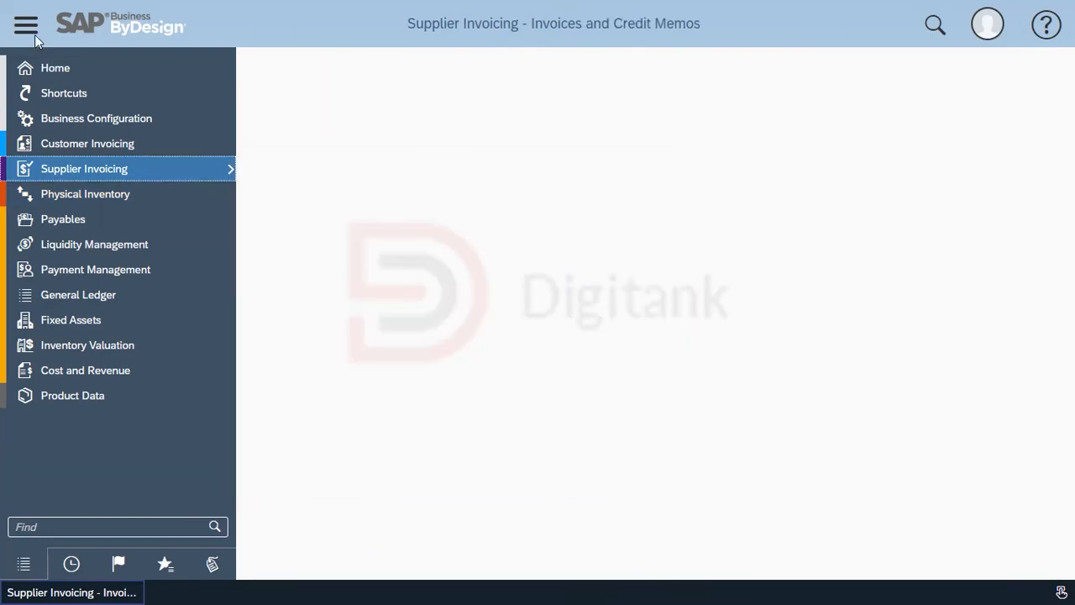
{"action": "left_click", "coordinate": [32, 27]}
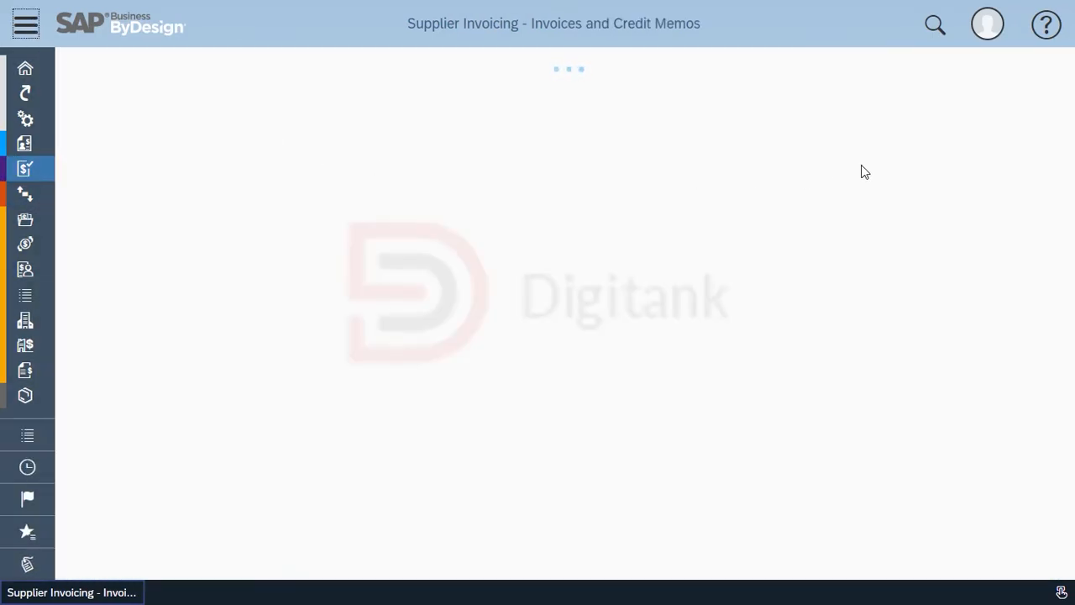
{"action": "left_click", "coordinate": [898, 99]}
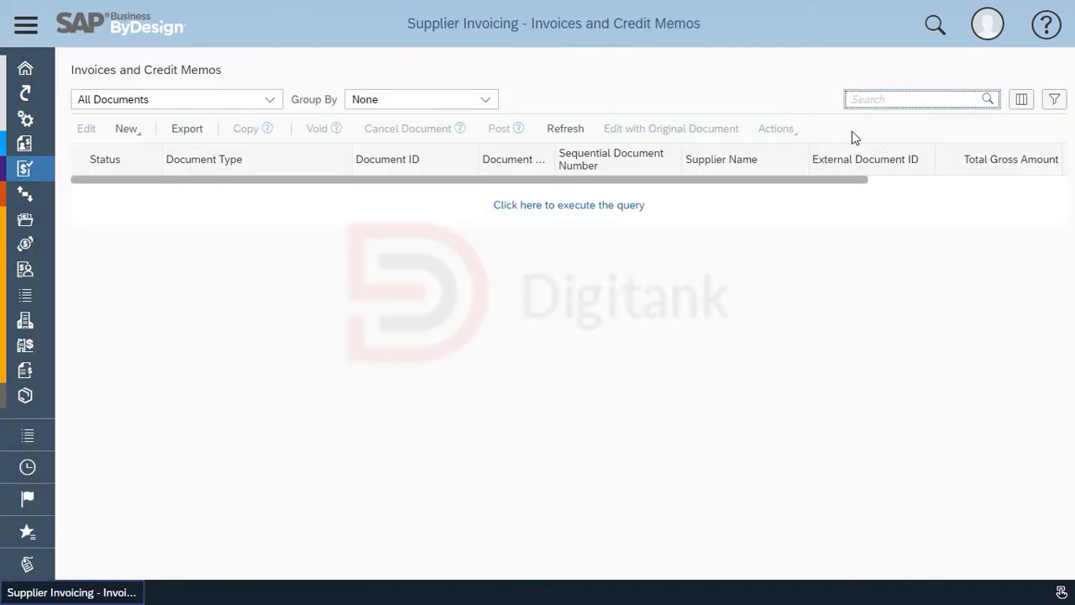
{"action": "type", "text": "APSI-4 s"}
{"action": "key", "text": "Return"}
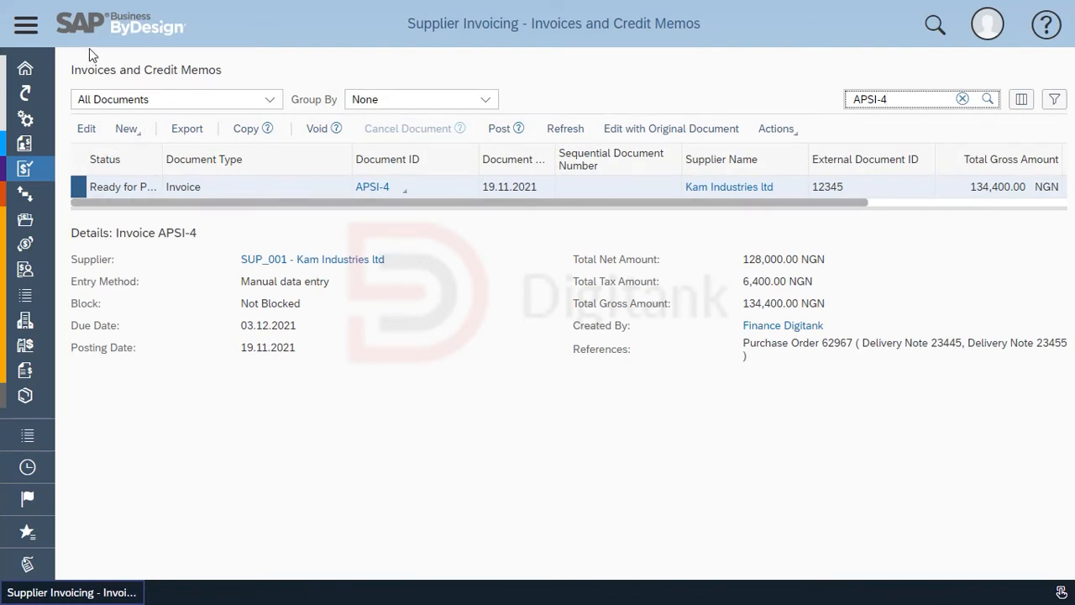
Start a new supplier invoice without purchase order and choose Dimkit Global ltd (SUP_002) as its supplier
{"action": "left_click", "coordinate": [32, 29]}
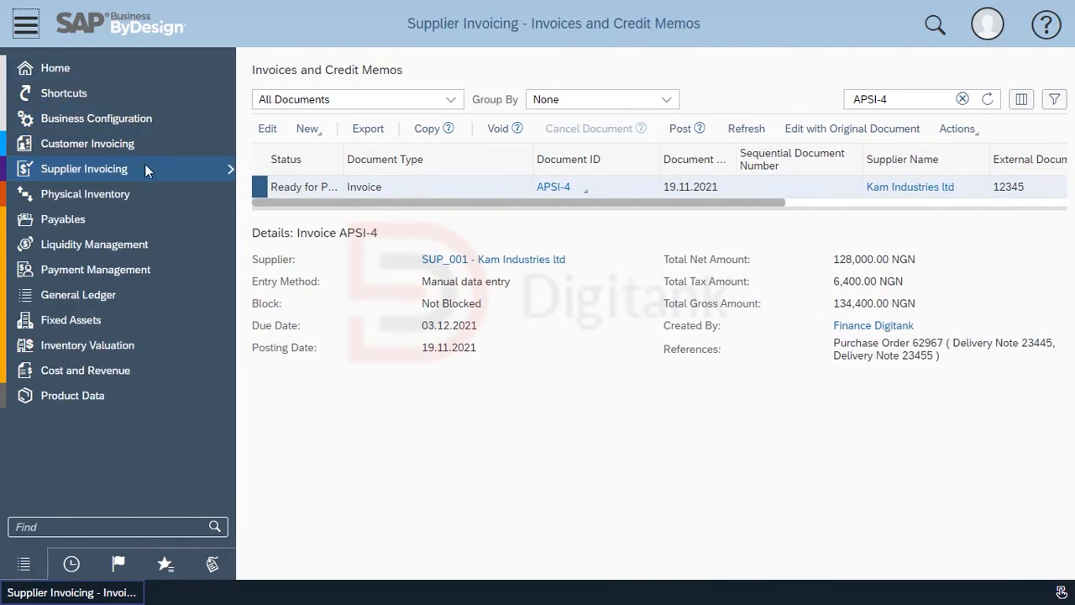
{"action": "mouse_move", "coordinate": [145, 165]}
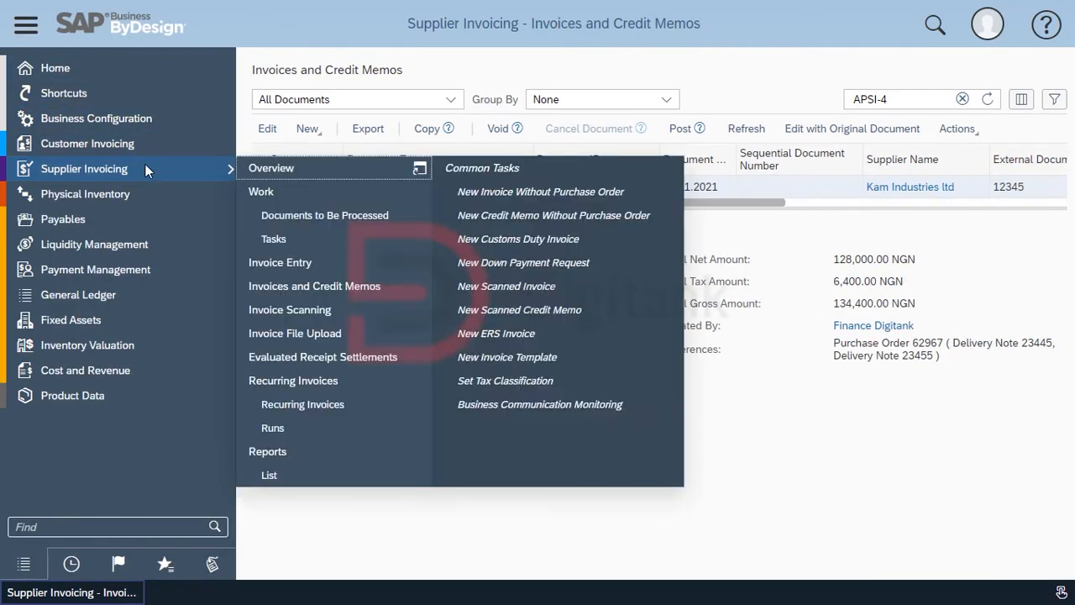
{"action": "left_click", "coordinate": [571, 195]}
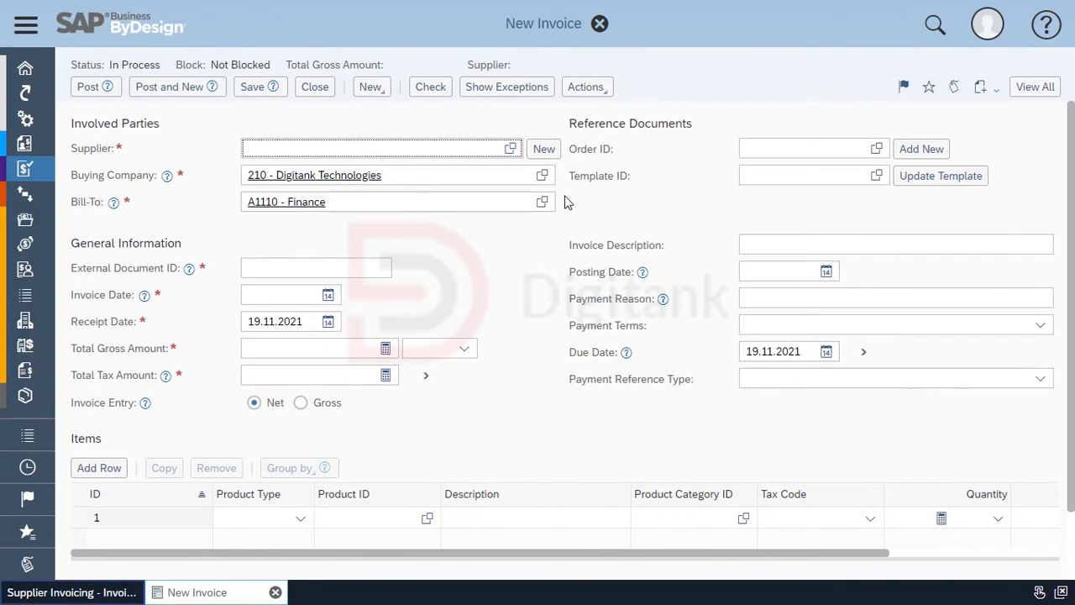
{"action": "type", "text": "sup"}
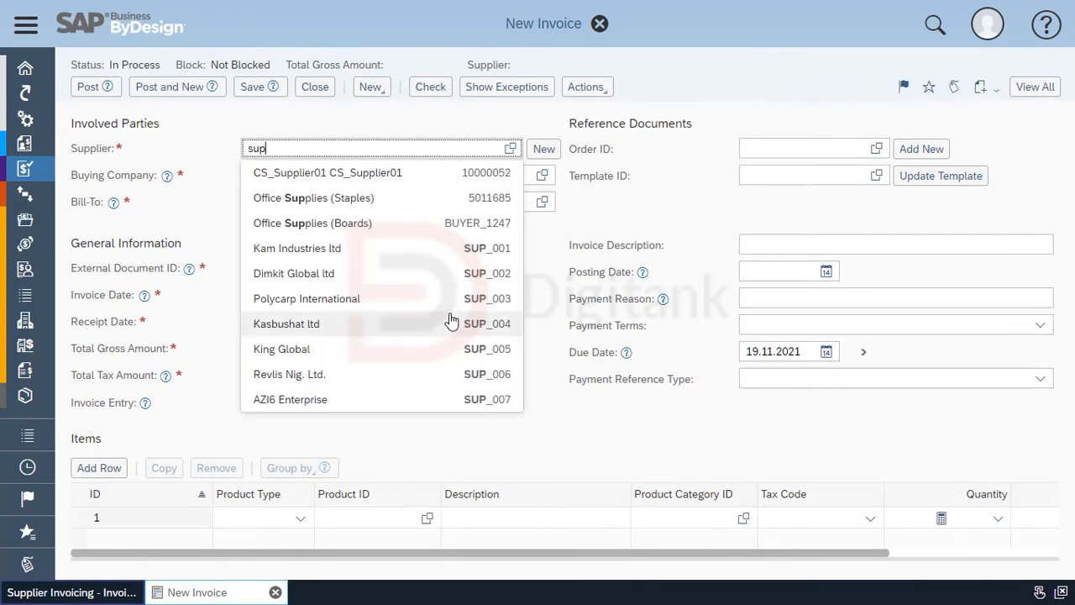
{"action": "left_click", "coordinate": [456, 277]}
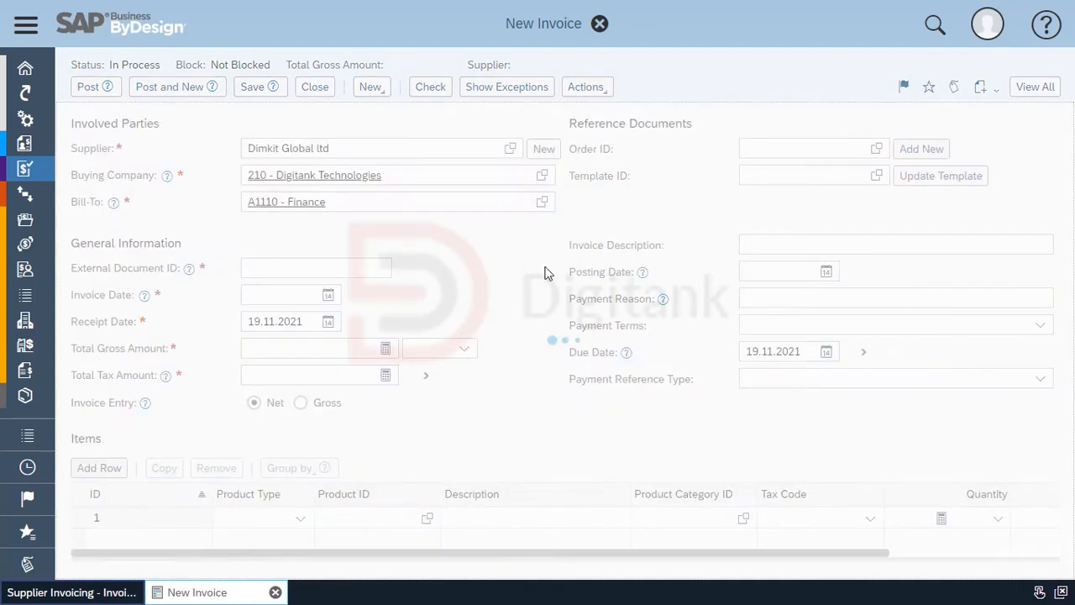
Enter 1234 as the external document ID and set the invoice date to 19.11.2021
{"action": "left_click", "coordinate": [304, 277]}
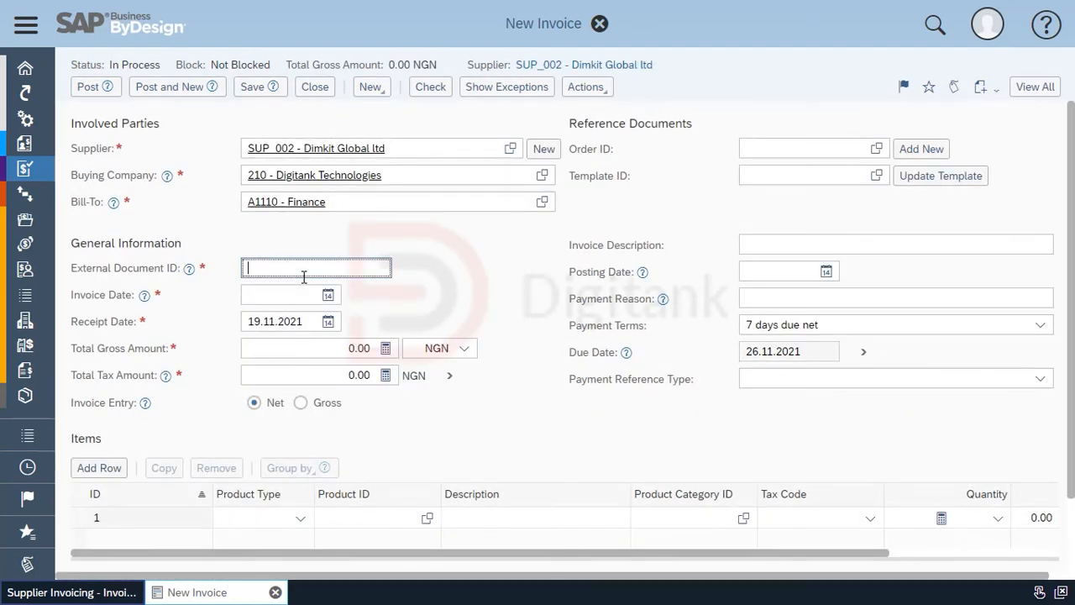
{"action": "type", "text": "1234"}
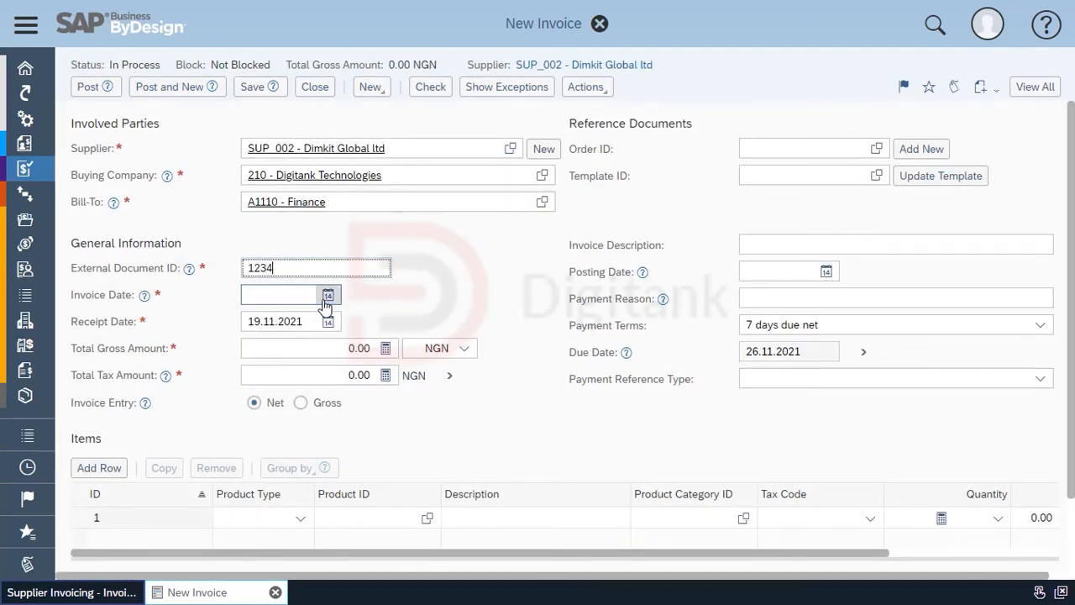
{"action": "left_click", "coordinate": [327, 295]}
{"action": "left_click", "coordinate": [320, 419]}
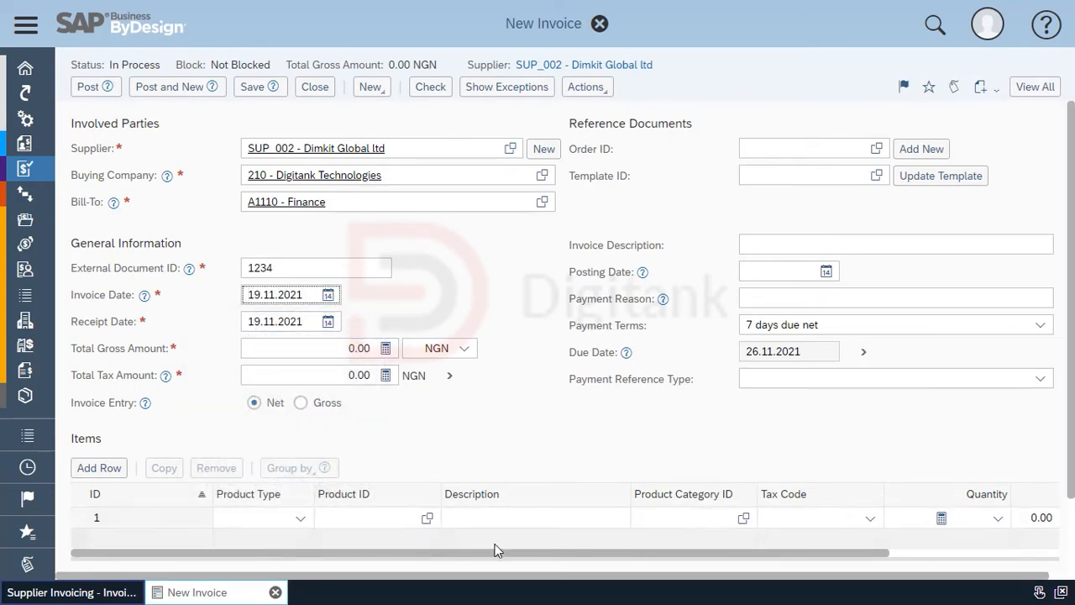
Describe the first item as A4 Paper and assign product category 110 - Office Expense, searching the categories for *expen*
{"action": "left_click", "coordinate": [462, 518]}
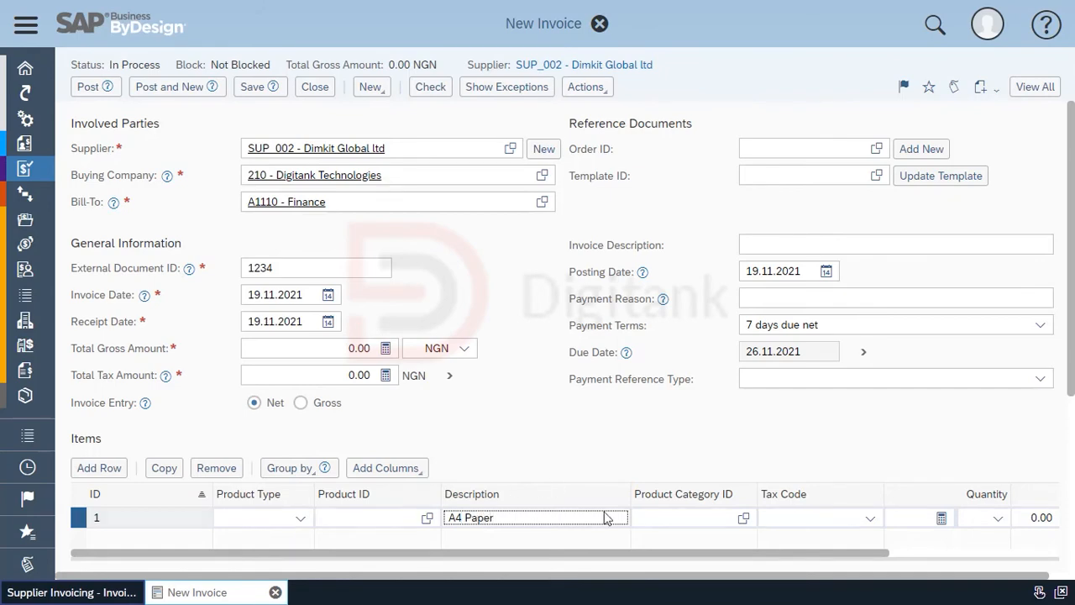
{"action": "left_click", "coordinate": [744, 518]}
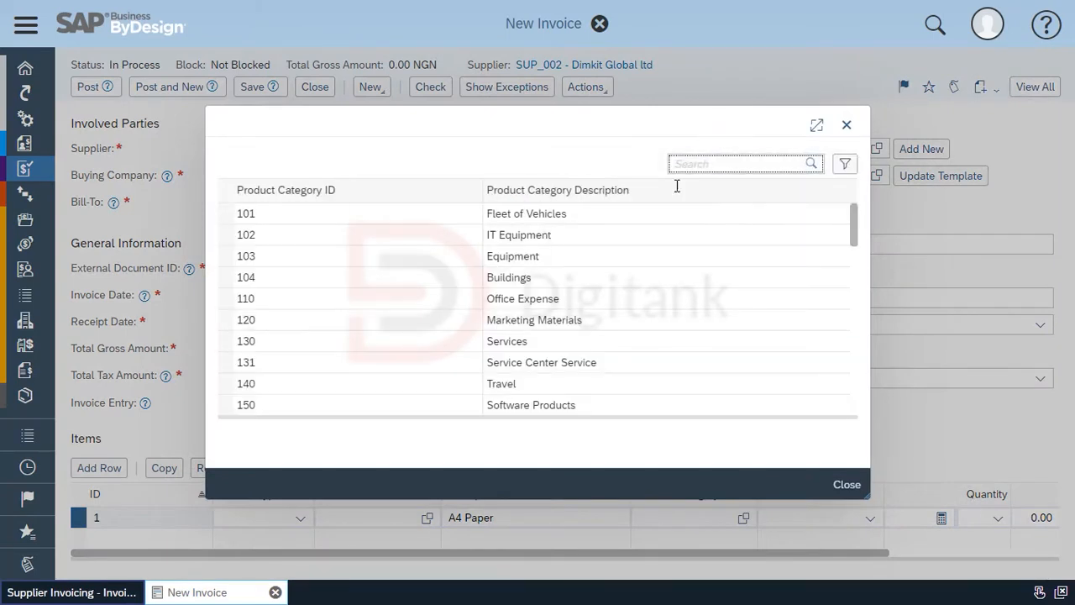
{"action": "scroll", "coordinate": [654, 277], "scroll_direction": "down", "scroll_amount": 3}
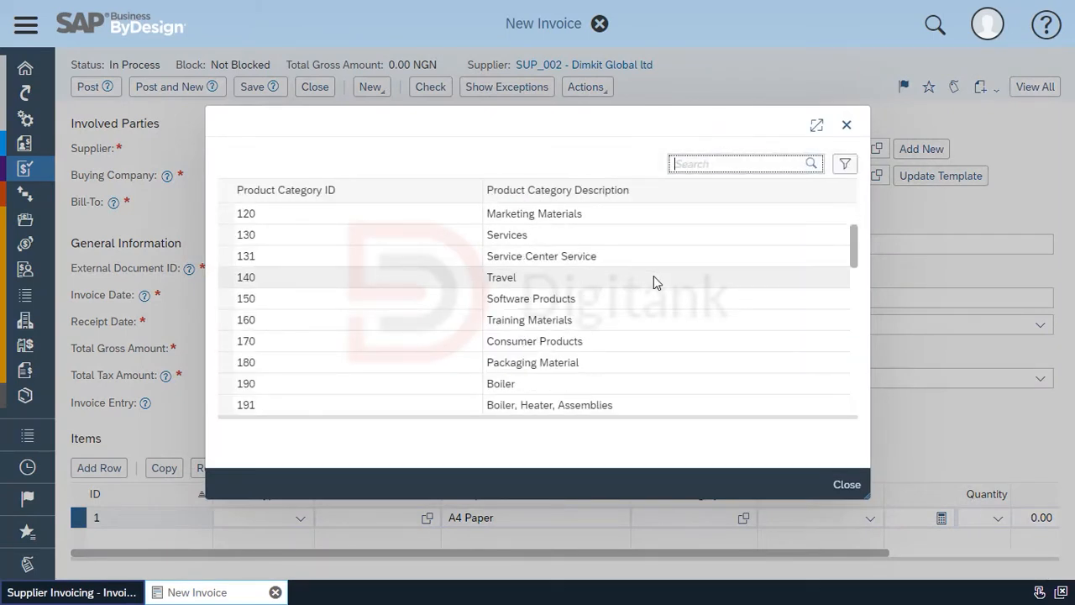
{"action": "scroll", "coordinate": [654, 276], "scroll_direction": "down", "scroll_amount": 2}
{"action": "scroll", "coordinate": [654, 276], "scroll_direction": "down", "scroll_amount": 2}
{"action": "scroll", "coordinate": [654, 276], "scroll_direction": "down", "scroll_amount": 5}
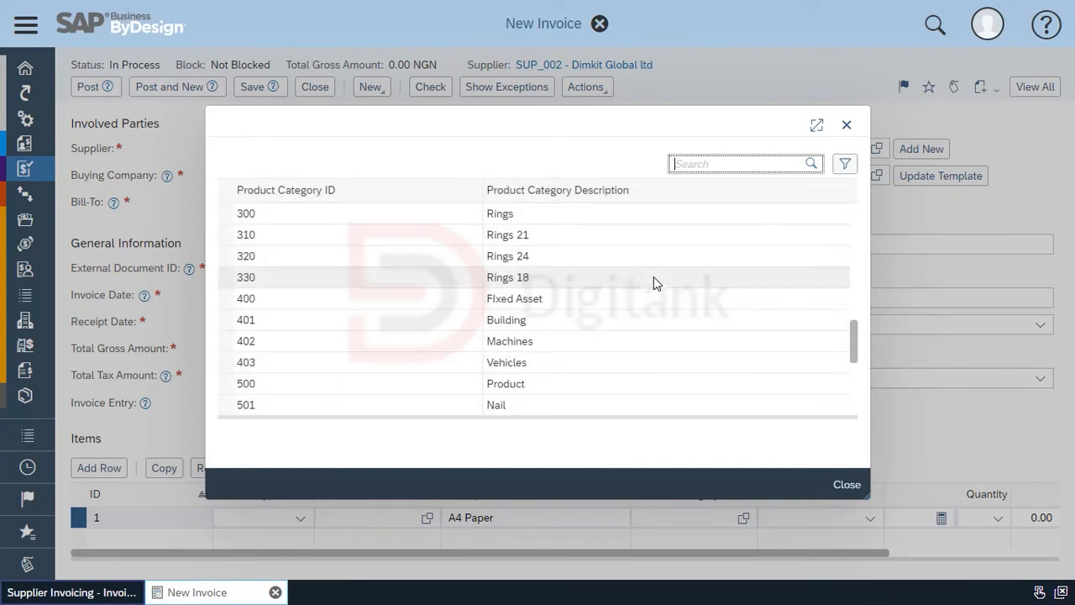
{"action": "scroll", "coordinate": [653, 276], "scroll_direction": "down", "scroll_amount": 5}
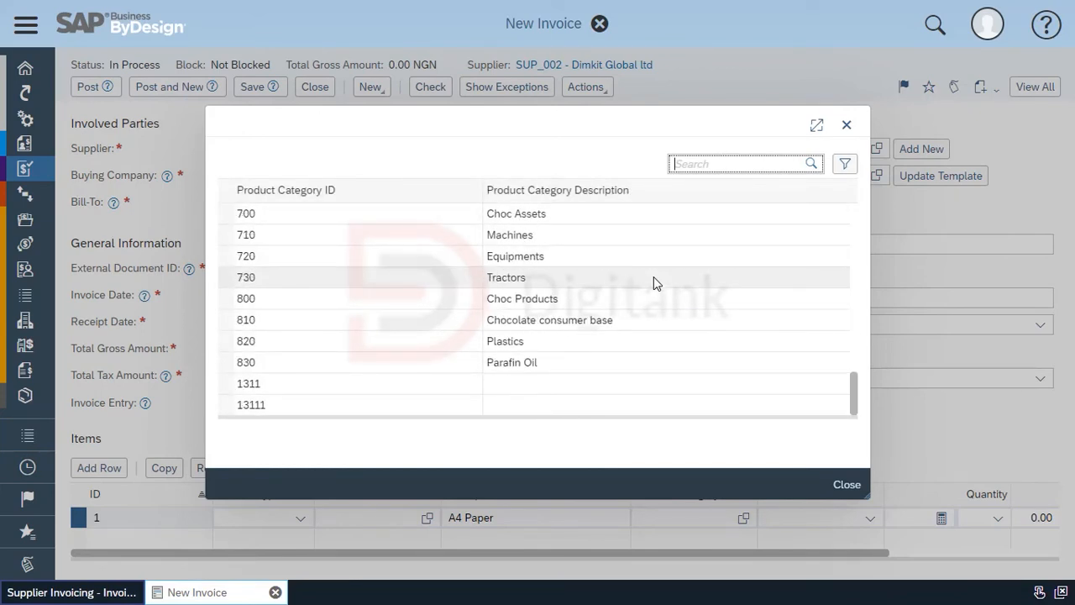
{"action": "scroll", "coordinate": [653, 276], "scroll_direction": "up", "scroll_amount": 3}
{"action": "left_click", "coordinate": [705, 166]}
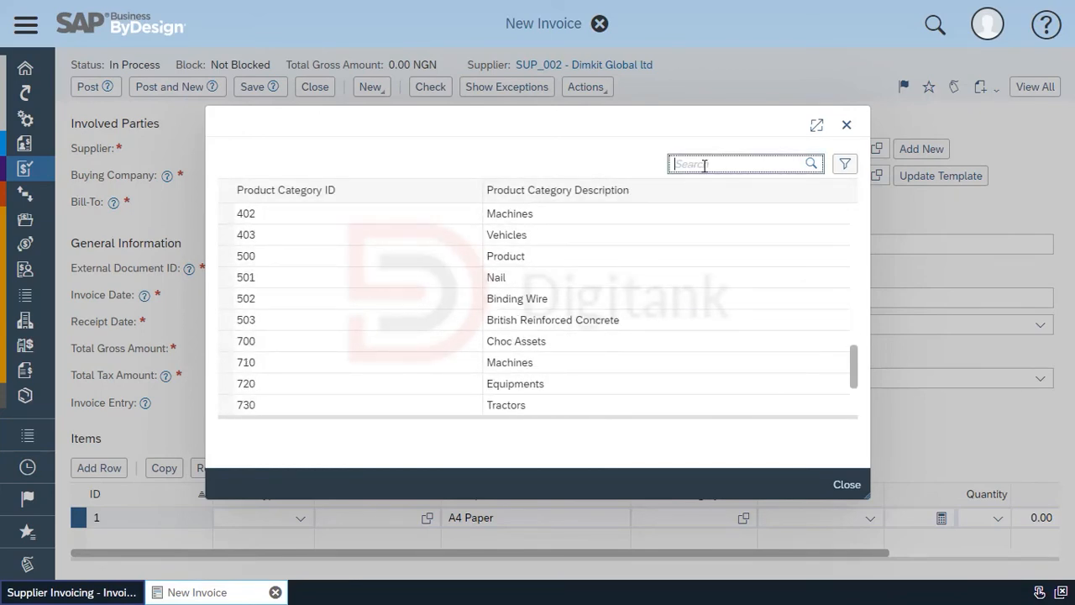
{"action": "type", "text": "1"}
{"action": "key", "text": "Return"}
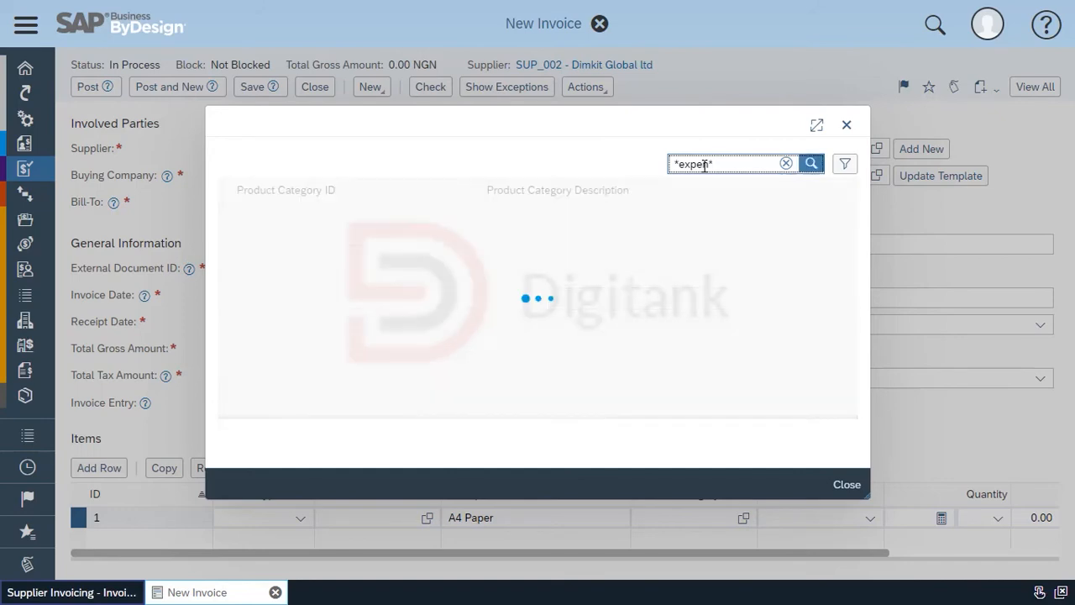
{"action": "left_click", "coordinate": [648, 212]}
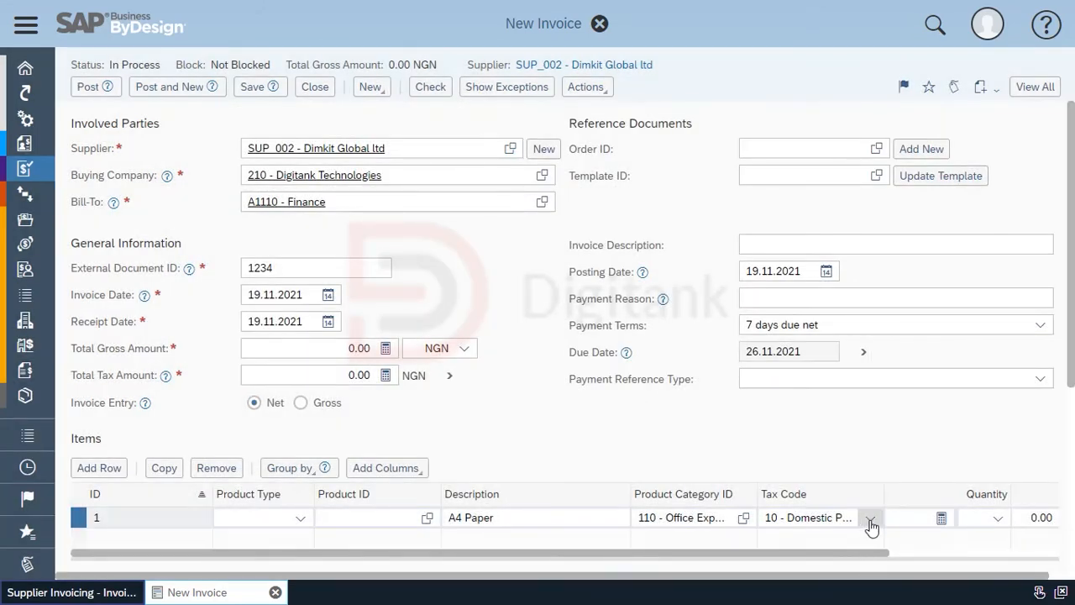
Set the A4 Paper item's tax code to 1 - Non-Taxable Purchase
{"action": "left_click", "coordinate": [870, 518]}
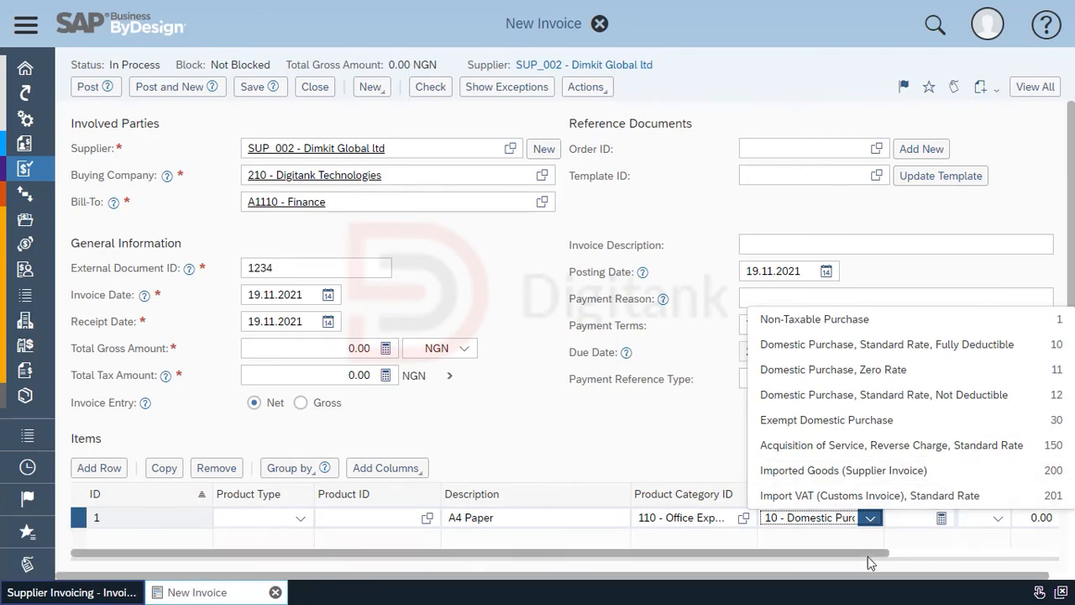
{"action": "left_click_drag", "start_coordinate": [867, 555], "coordinate": [1042, 556]}
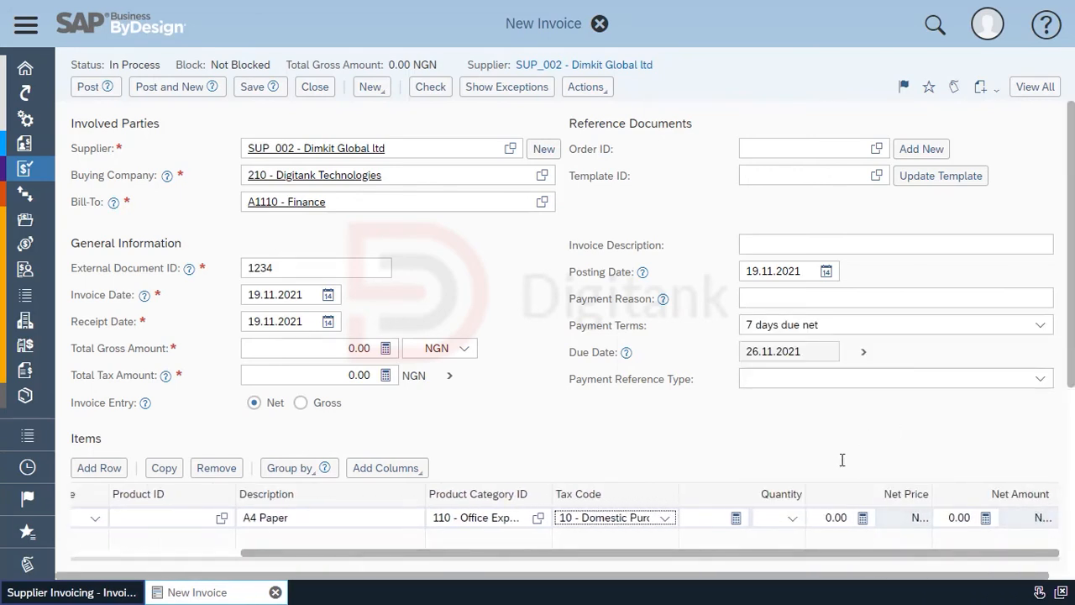
{"action": "left_click", "coordinate": [667, 519]}
{"action": "left_click", "coordinate": [677, 323]}
Set the A4 Paper item's quantity to 12 cartons and its net price to 1440
{"action": "left_click", "coordinate": [710, 516]}
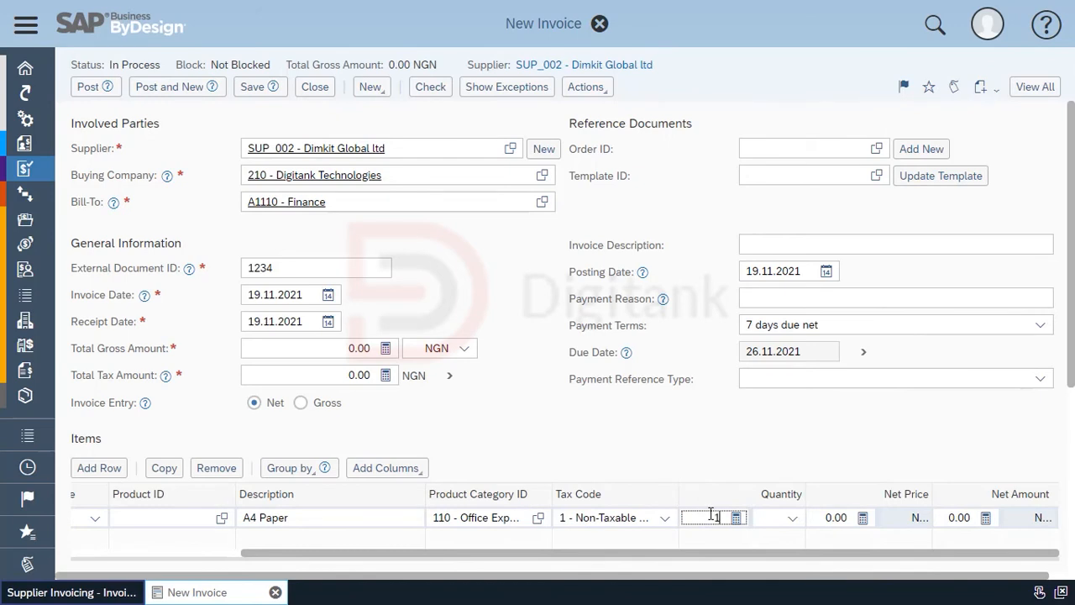
{"action": "type", "text": "12"}
{"action": "left_click", "coordinate": [792, 517]}
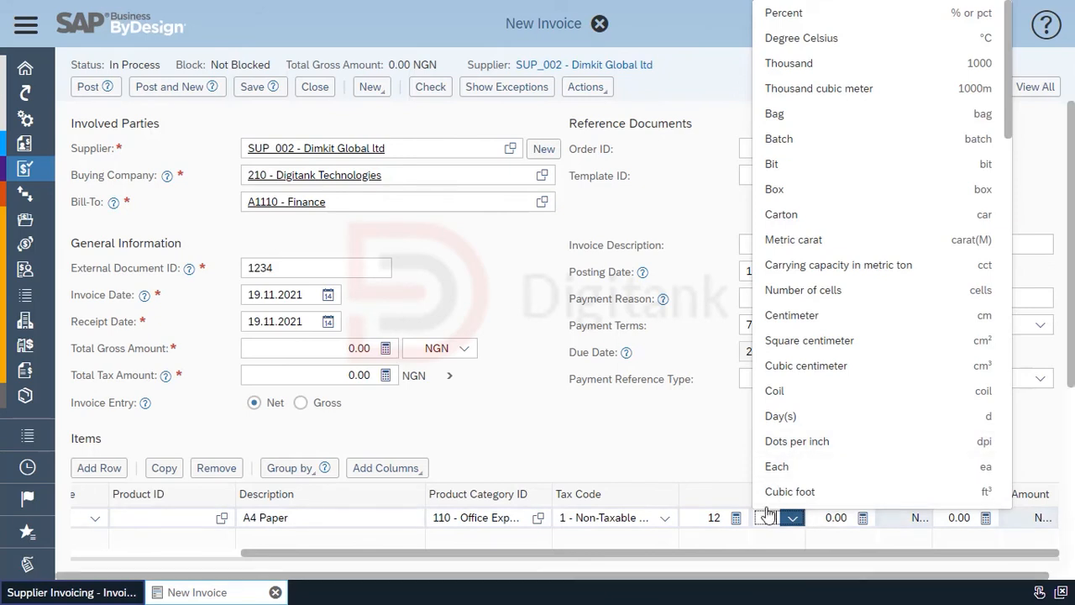
{"action": "left_click", "coordinate": [809, 220]}
{"action": "key", "text": "Tab"}
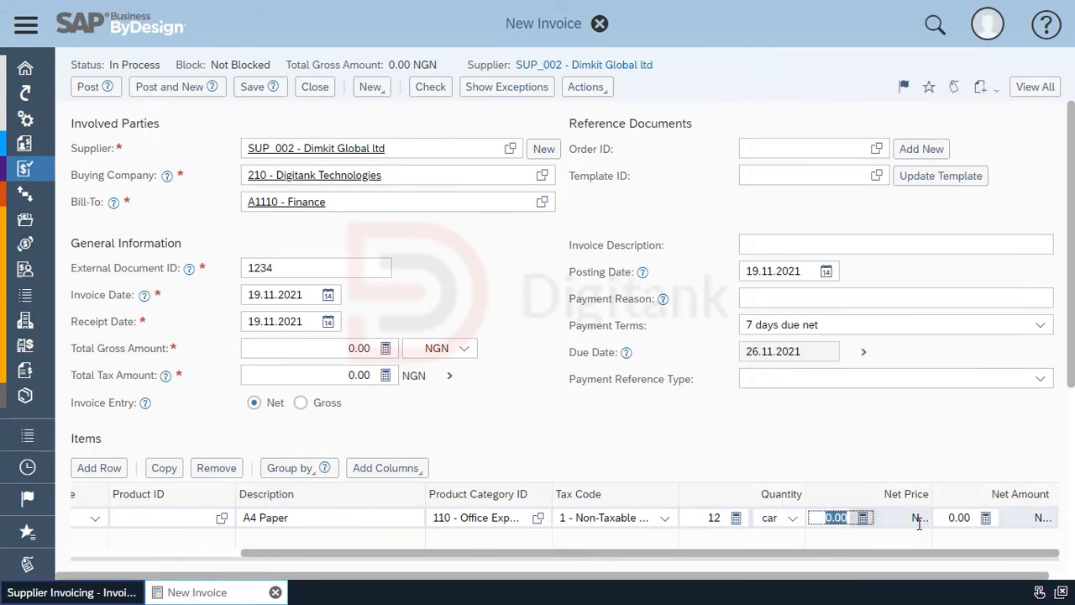
{"action": "type", "text": "144"}
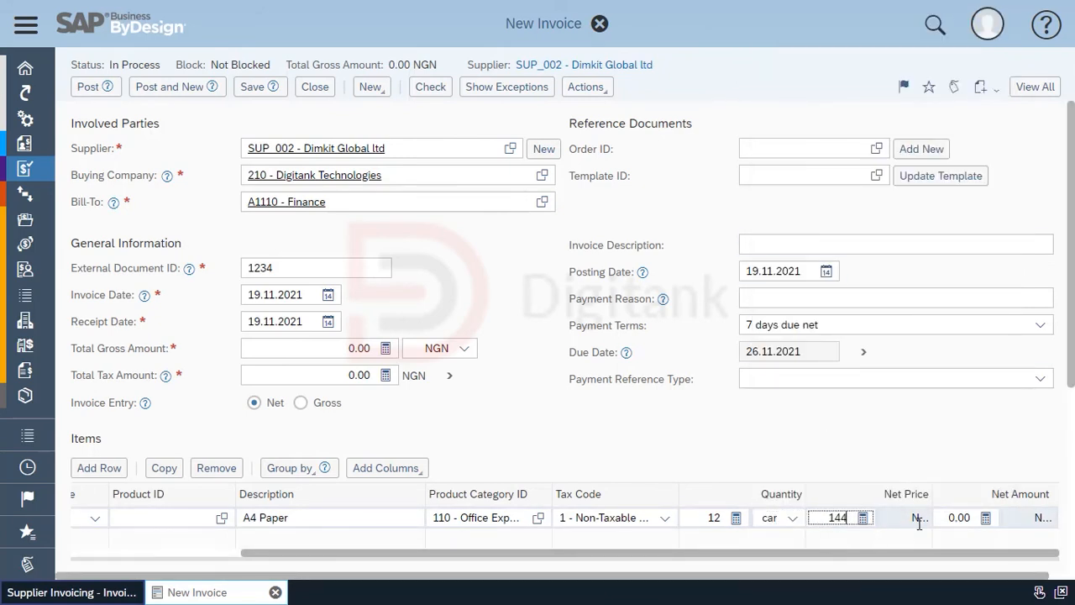
{"action": "type", "text": "0"}
{"action": "left_click", "coordinate": [860, 445]}
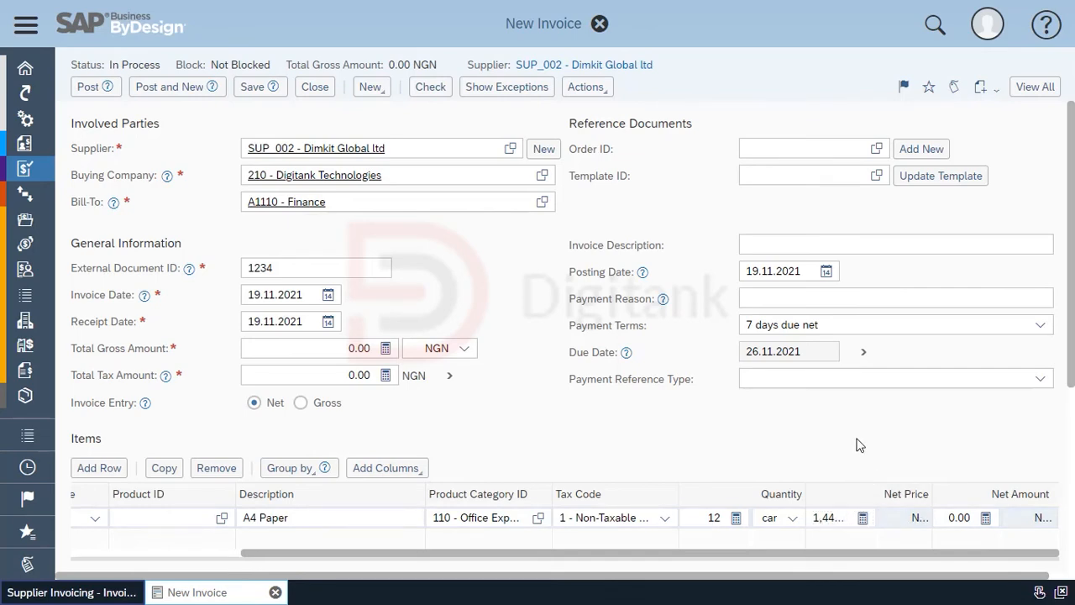
{"action": "scroll", "coordinate": [677, 388], "scroll_direction": "down", "scroll_amount": 3}
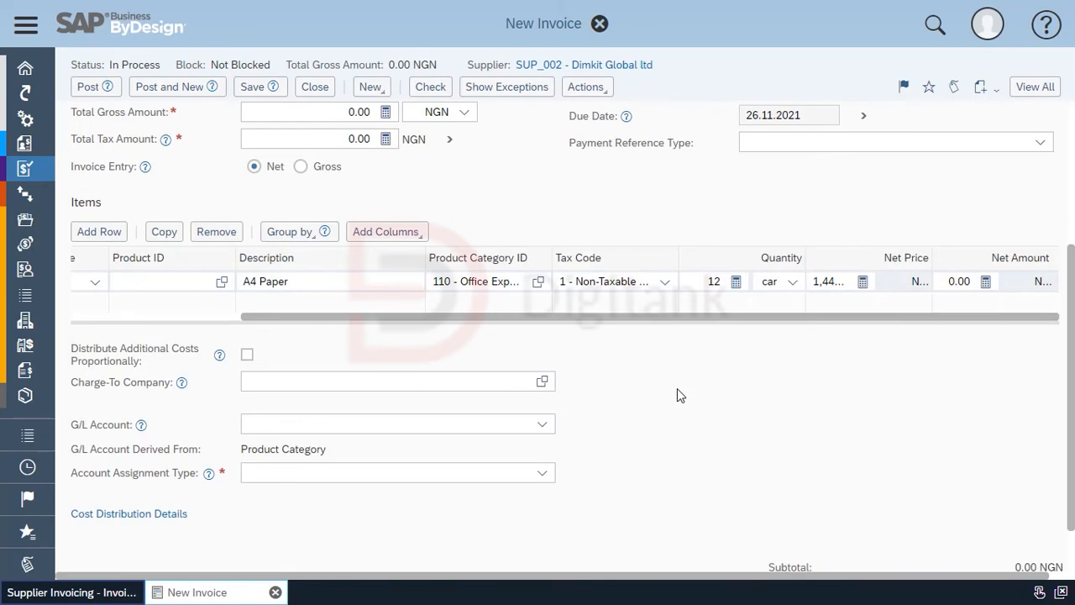
{"action": "left_click", "coordinate": [376, 299]}
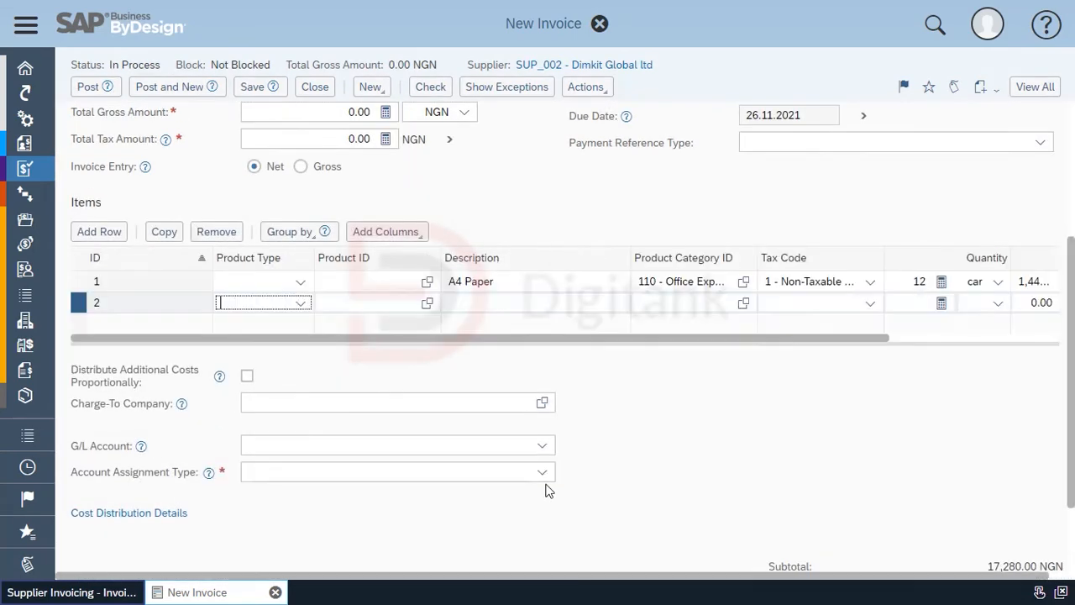
{"action": "left_click", "coordinate": [206, 232]}
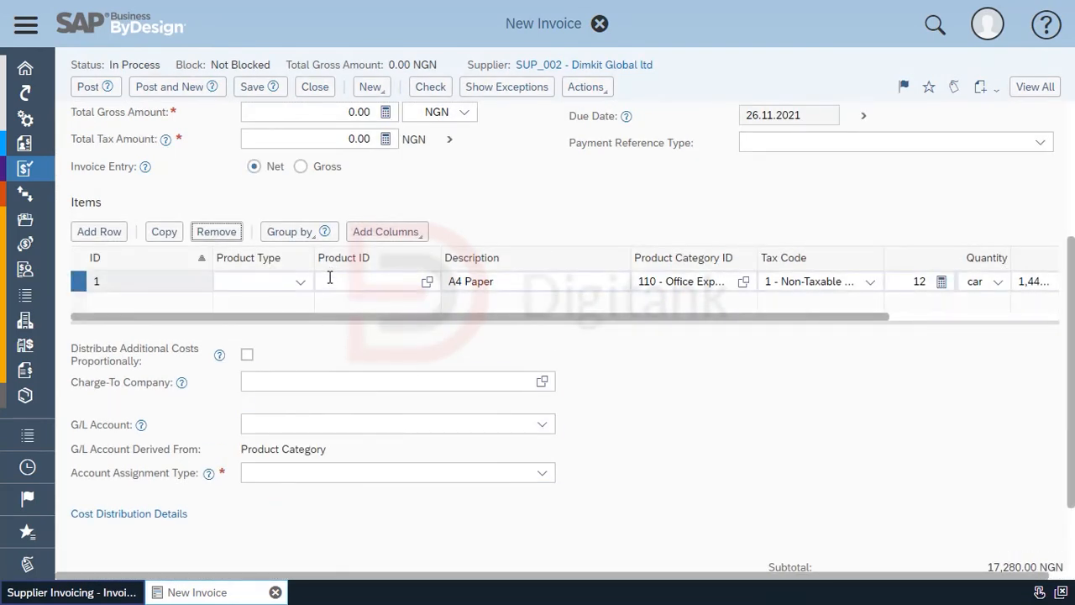
Set the A4 Paper item's account assignment type to CC - Cost Center and assign cost center 213 - Sales
{"action": "left_click", "coordinate": [542, 472]}
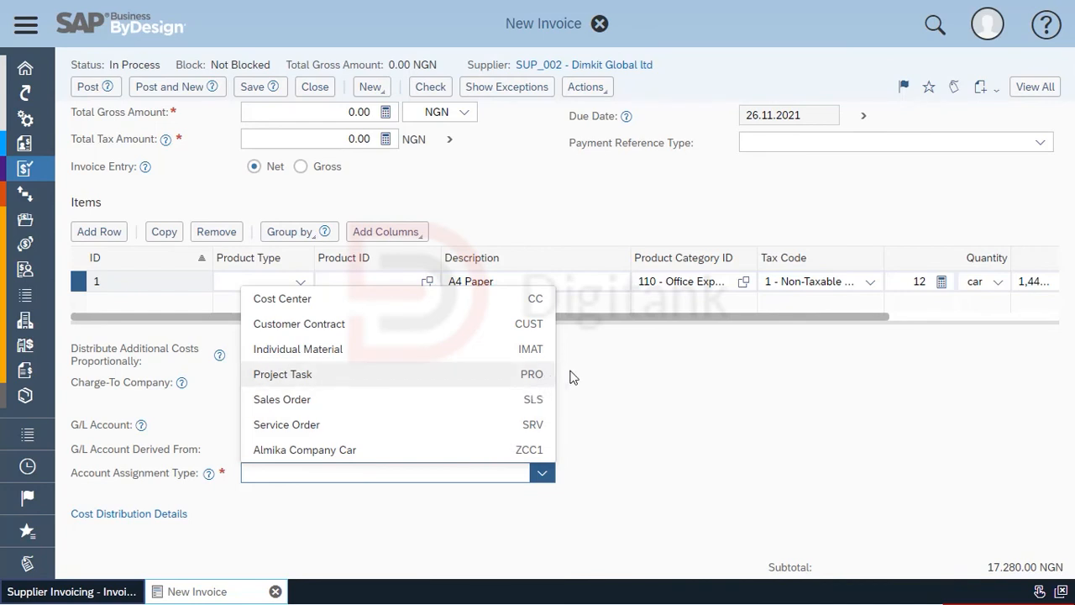
{"action": "left_click", "coordinate": [568, 402]}
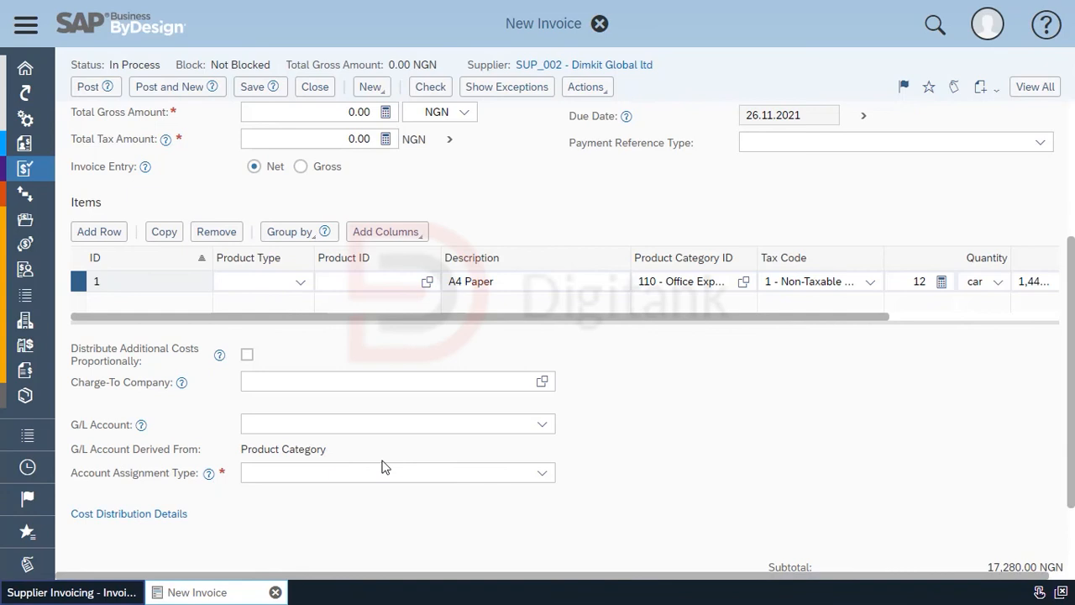
{"action": "left_click", "coordinate": [542, 473]}
{"action": "left_click", "coordinate": [390, 300]}
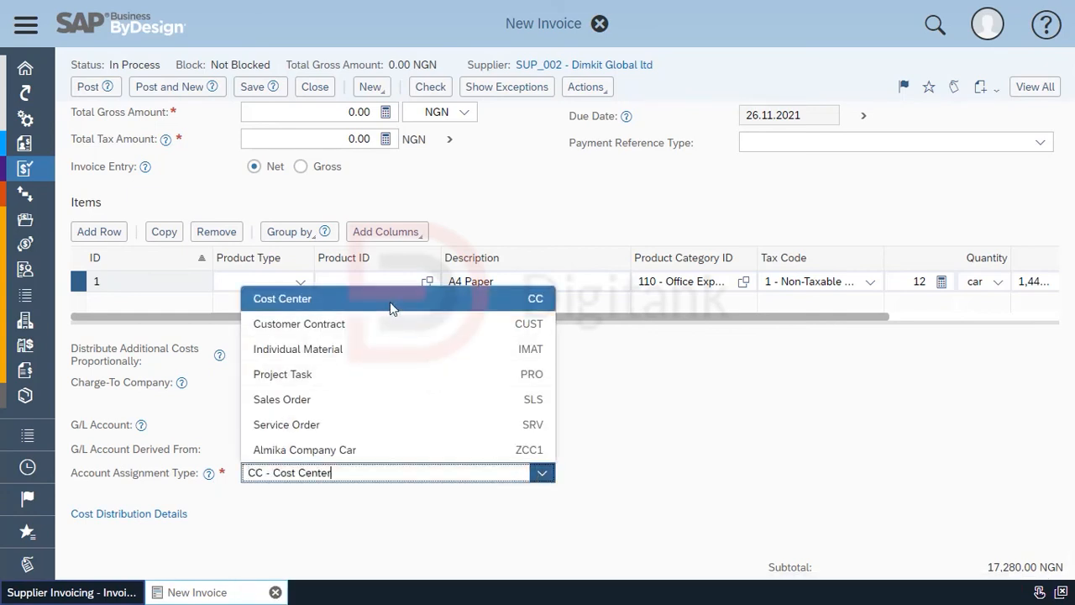
{"action": "scroll", "coordinate": [437, 462], "scroll_direction": "down", "scroll_amount": 2}
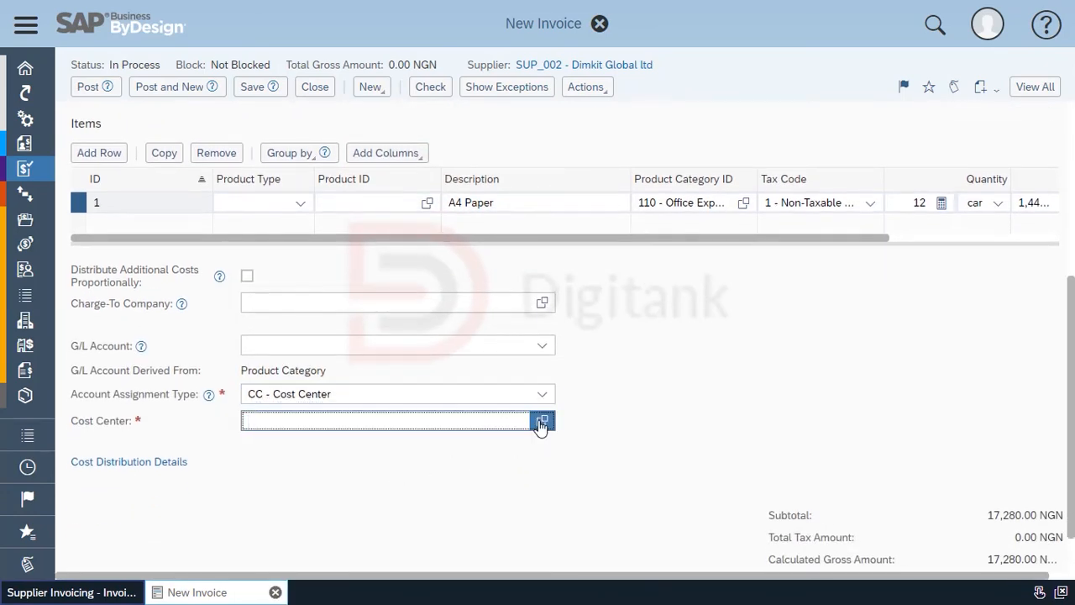
{"action": "left_click", "coordinate": [543, 420]}
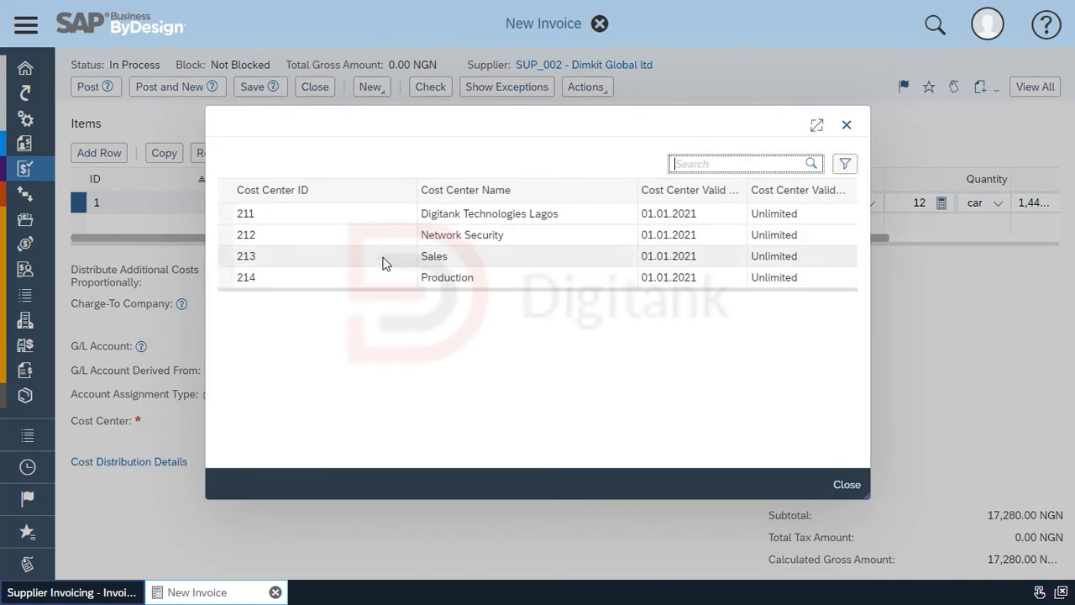
{"action": "left_click", "coordinate": [384, 257]}
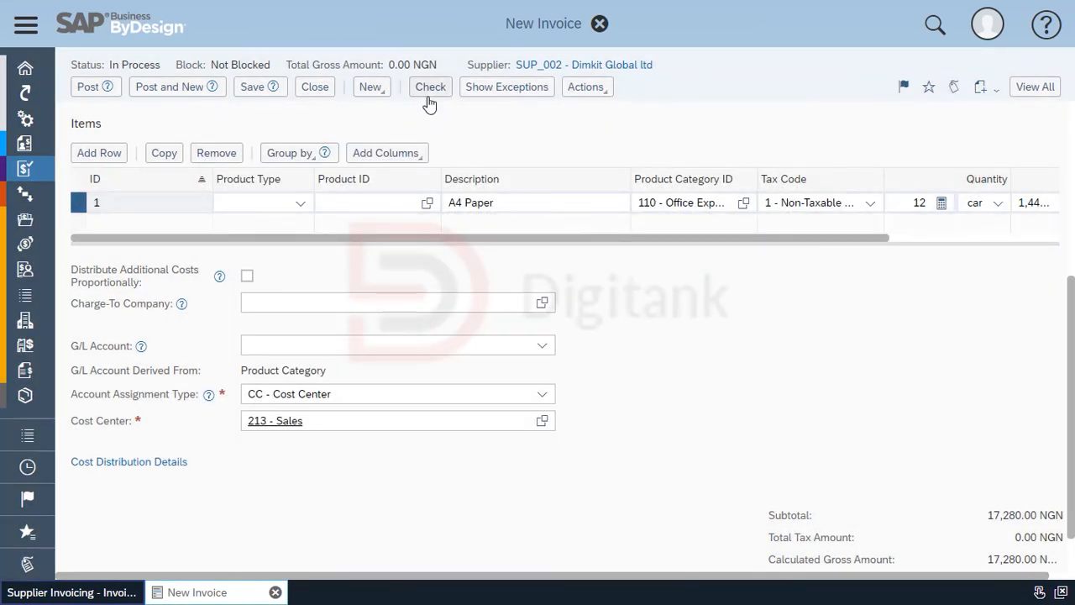
Check the invoice for errors and set the A4 Paper item's product type to Material
{"action": "left_click", "coordinate": [428, 99]}
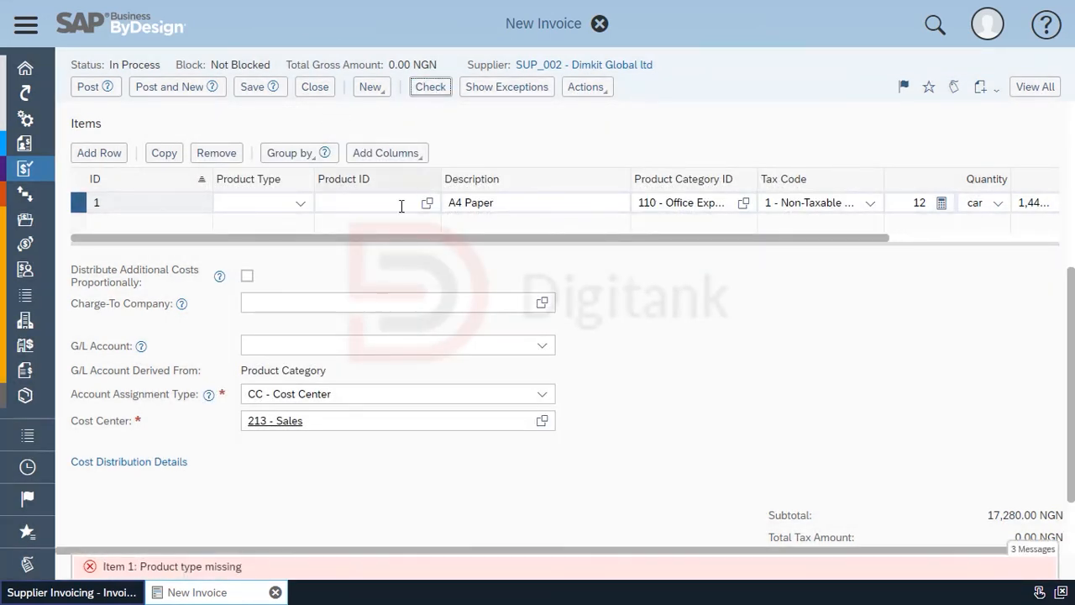
{"action": "left_click", "coordinate": [296, 207]}
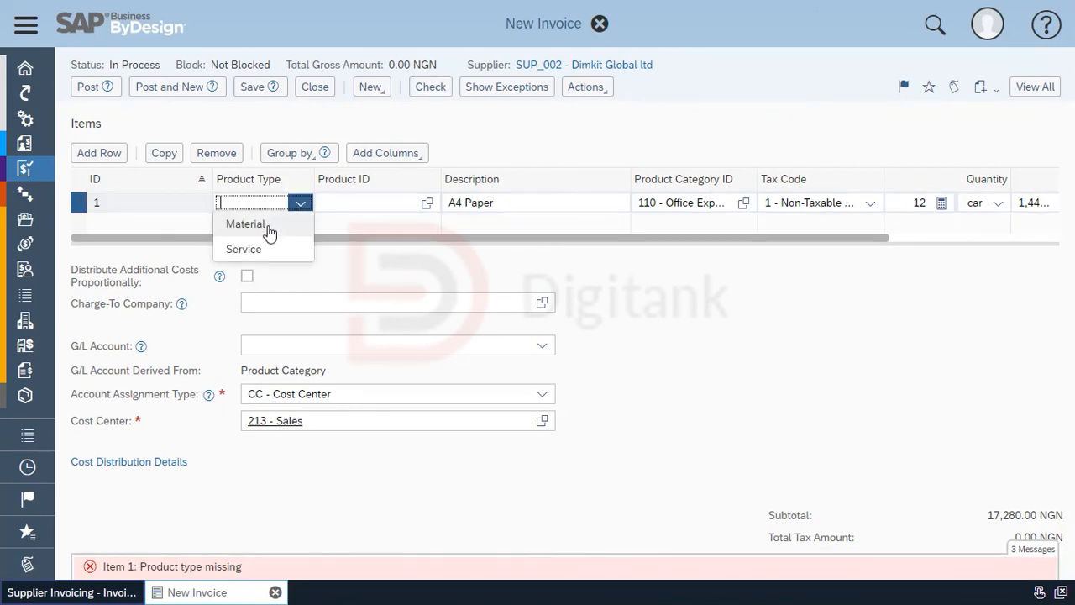
{"action": "left_click", "coordinate": [252, 224]}
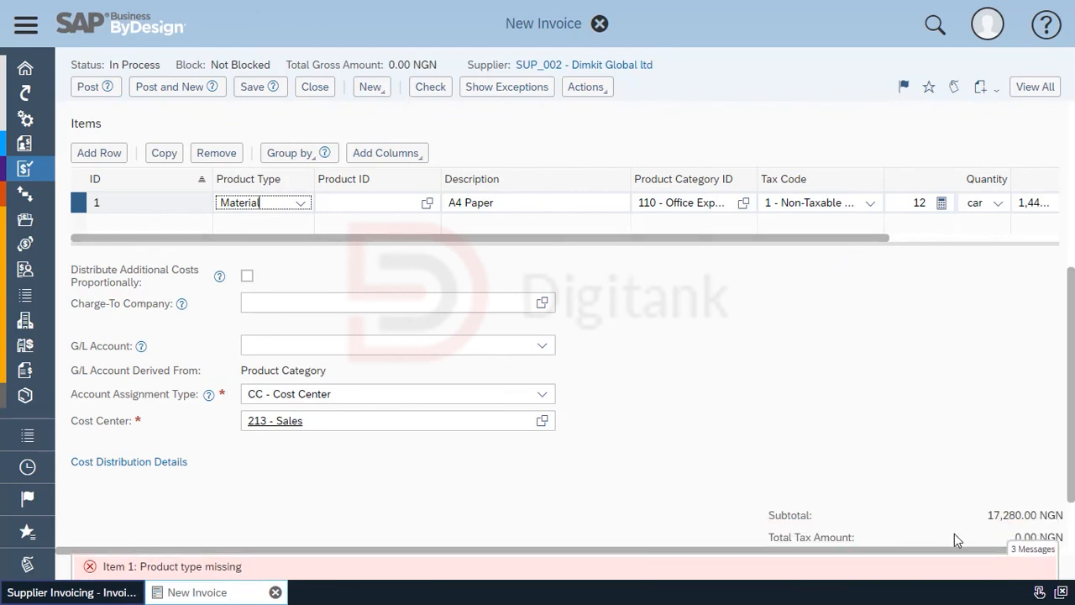
Set the invoice's total gross amount to 17,280 NGN to match the calculated gross amount
{"action": "scroll", "coordinate": [954, 533], "scroll_direction": "down", "scroll_amount": 2}
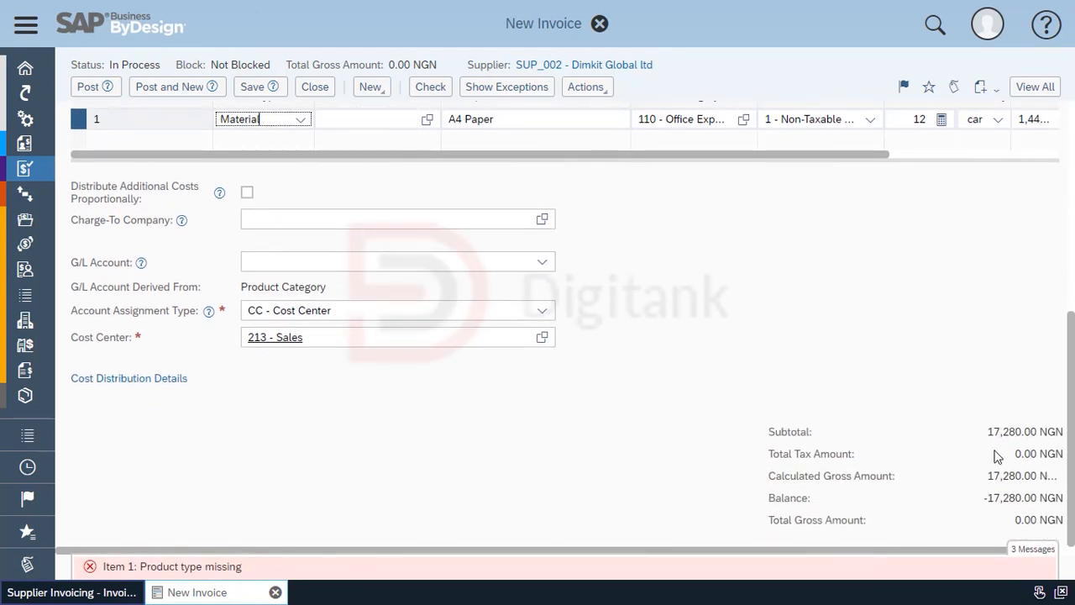
{"action": "scroll", "coordinate": [837, 457], "scroll_direction": "up", "scroll_amount": 5}
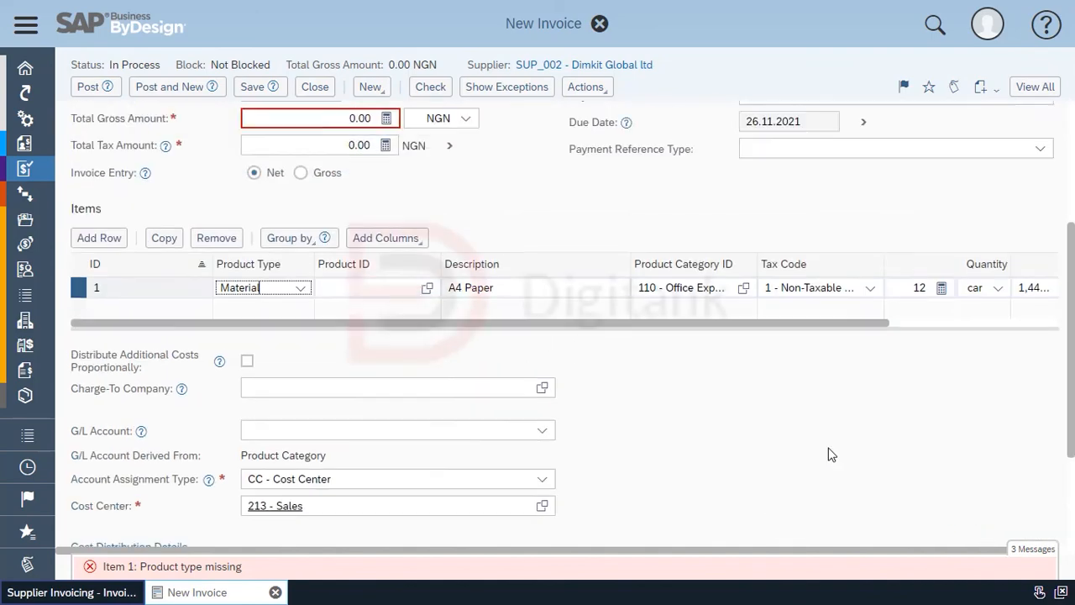
{"action": "left_click_drag", "start_coordinate": [343, 347], "coordinate": [464, 352]}
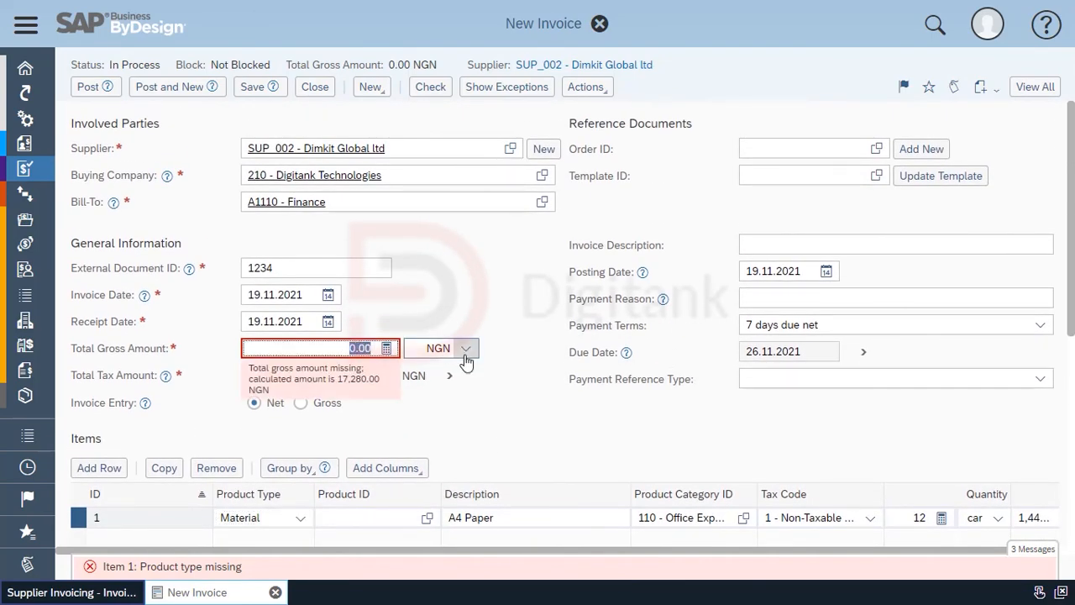
{"action": "type", "text": "17,280"}
{"action": "left_click", "coordinate": [451, 252]}
Check the completed Dimkit Global ltd invoice again and post it
{"action": "left_click", "coordinate": [437, 92]}
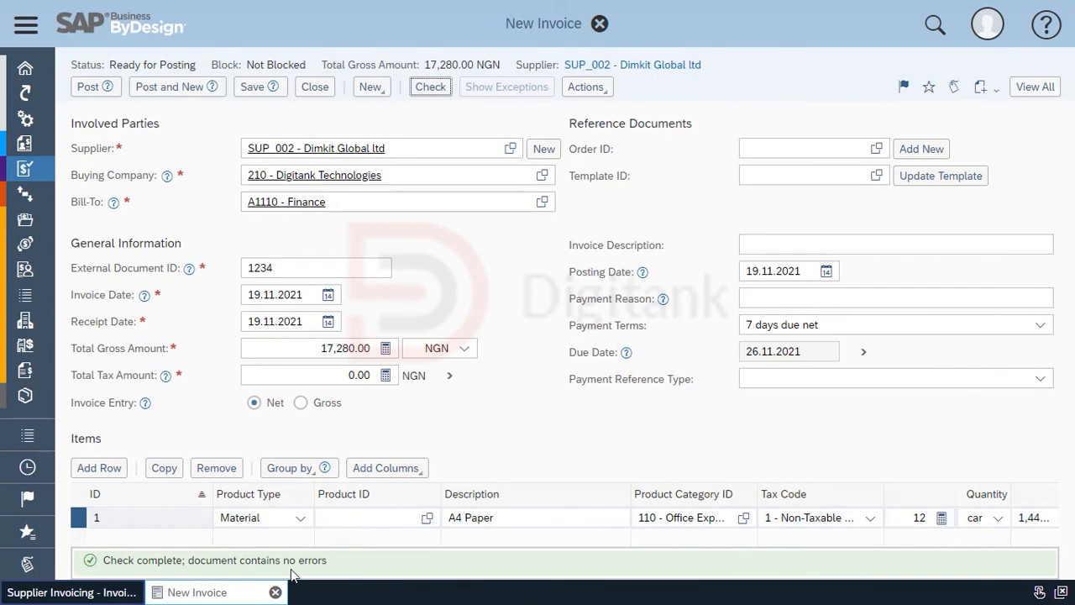
{"action": "left_click", "coordinate": [83, 93]}
{"action": "left_click", "coordinate": [84, 94]}
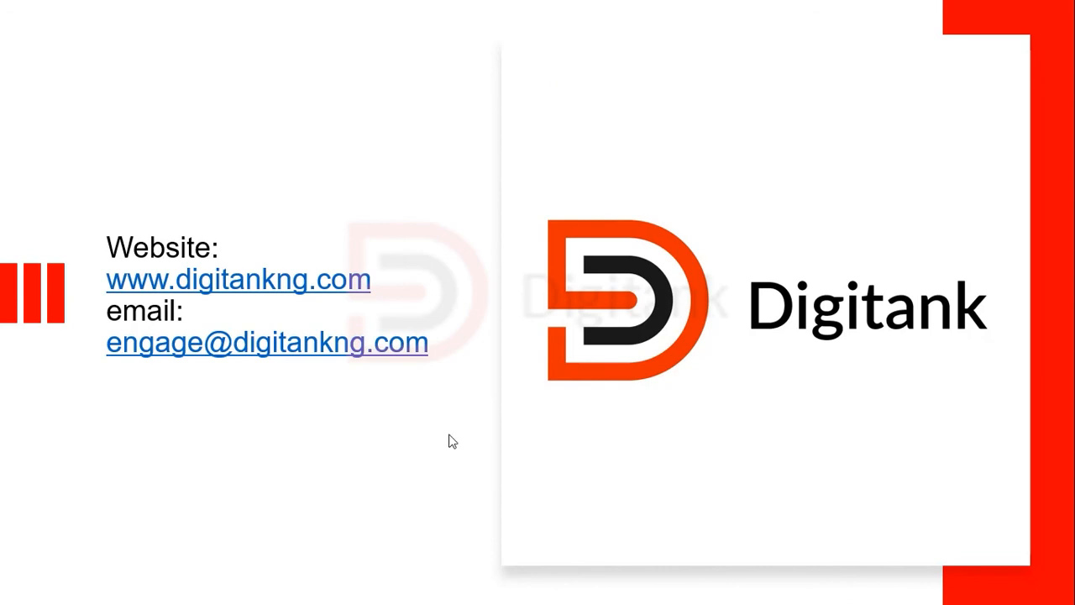
{"action": "left_click", "coordinate": [655, 441]}
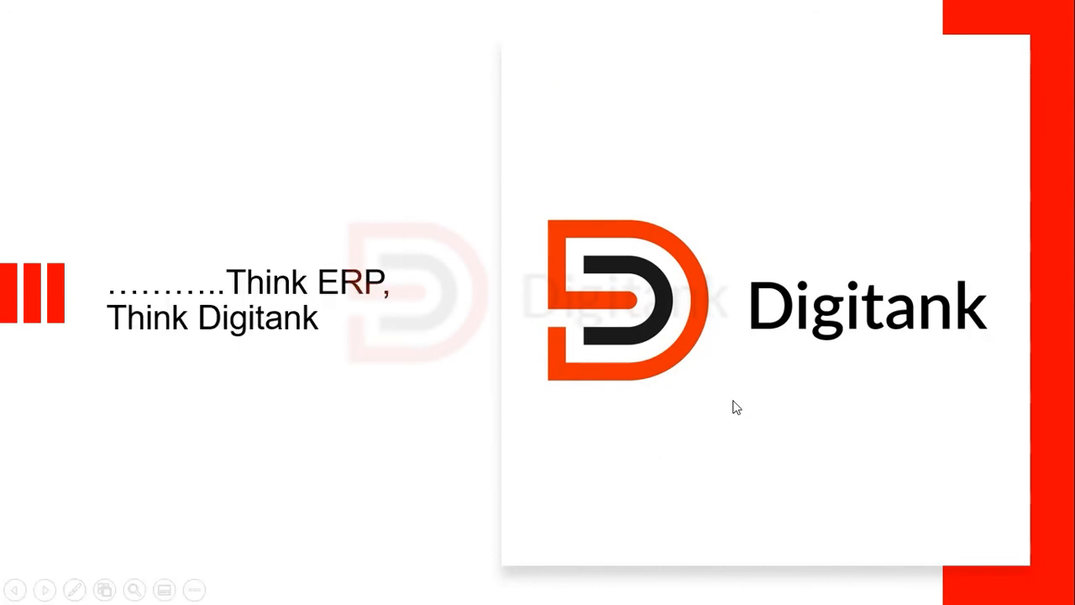